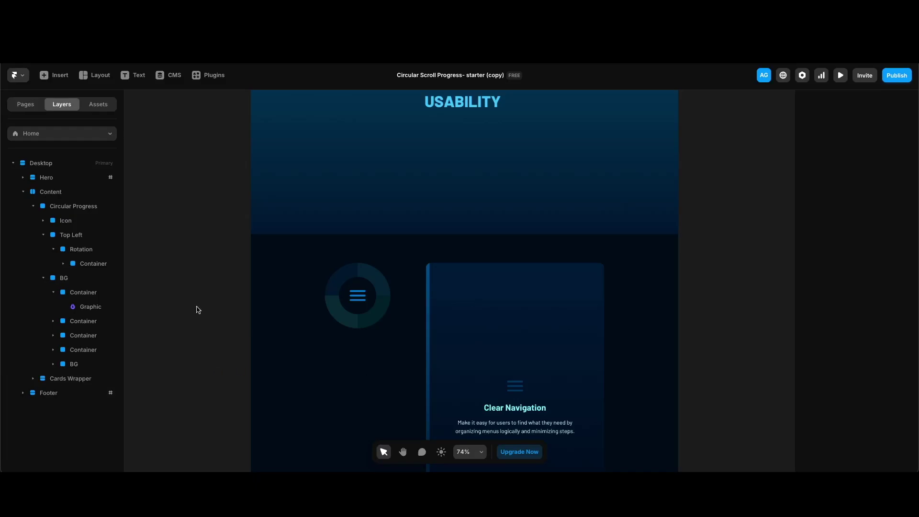
Examine the Top Left segment's nested Rotation and Container layers, turning the Rotation frame as a test.
key("ctrl+z")
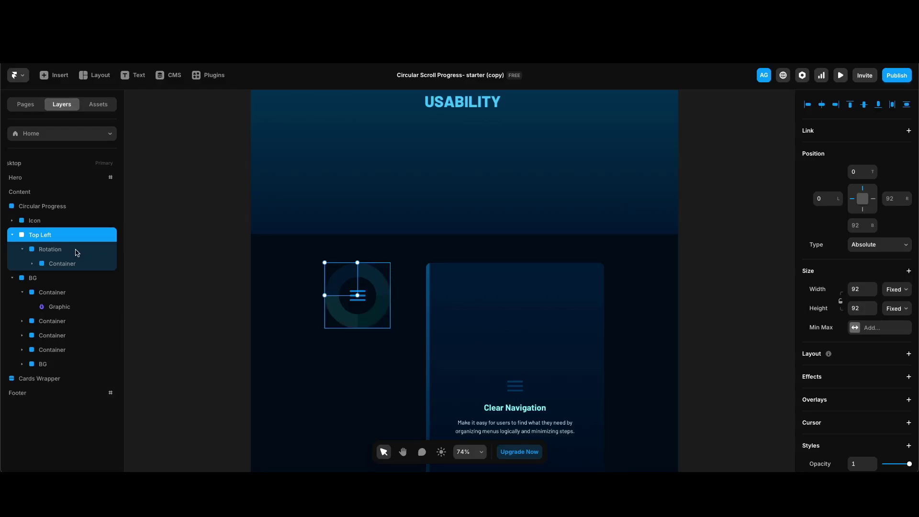
left_click(90, 255)
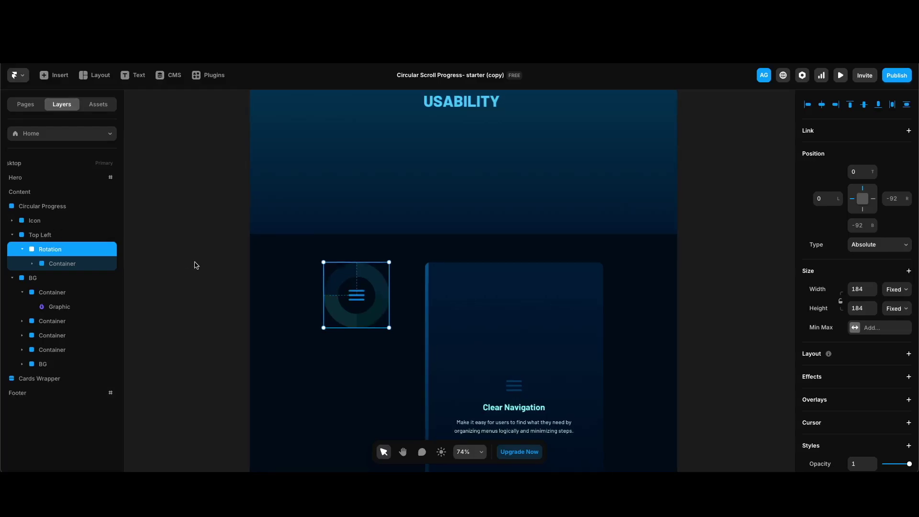
key("Escape")
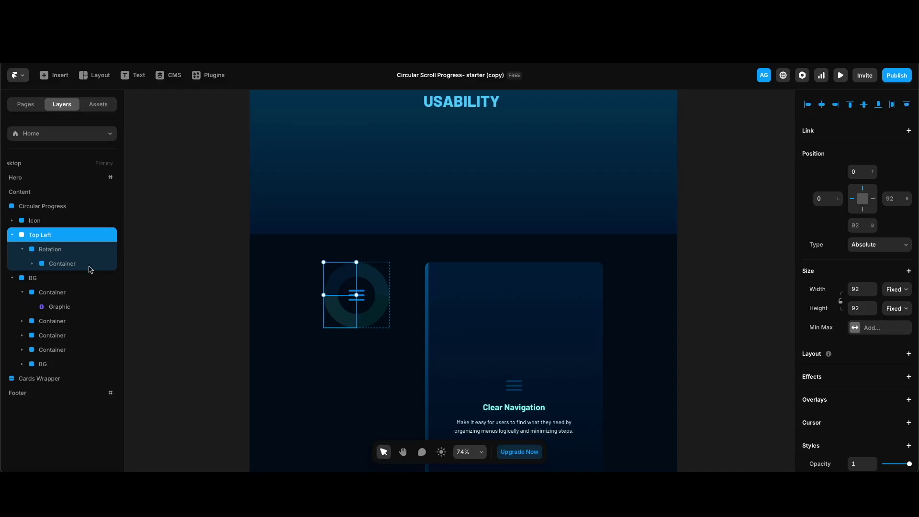
left_click(59, 267)
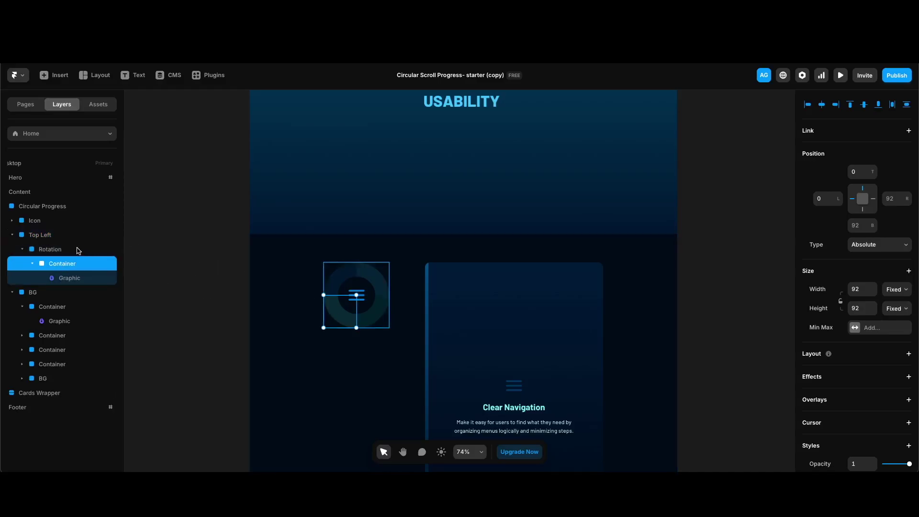
left_click(78, 250)
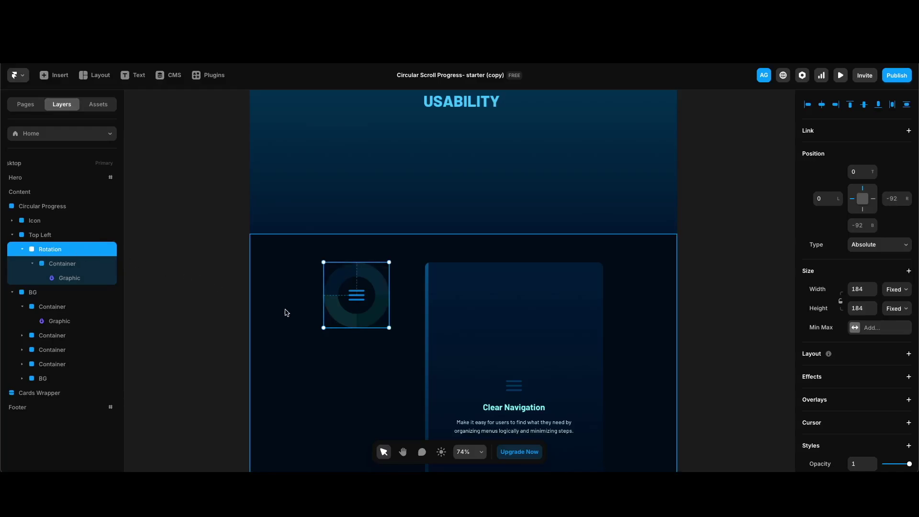
left_click_drag(391, 329, 336, 337)
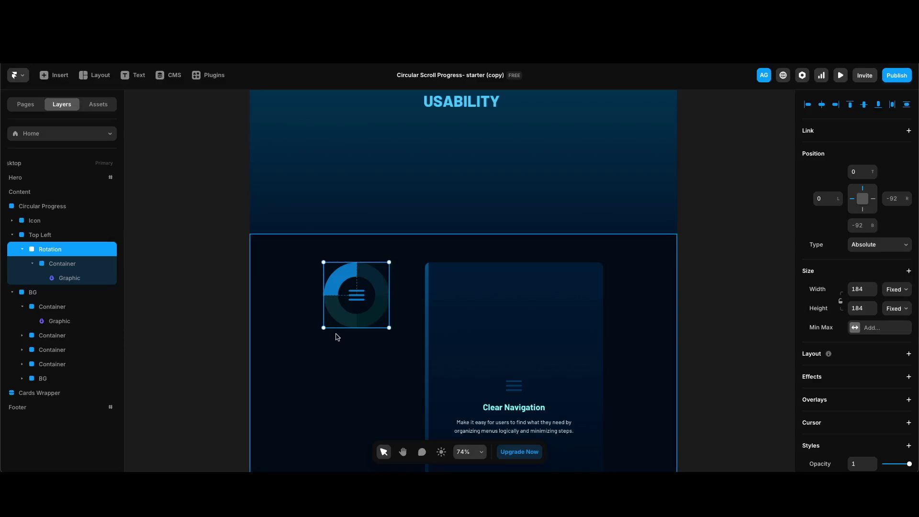
Examine the circular progress icon and the scroll section settings of the Clear Navigation card.
left_click(356, 301)
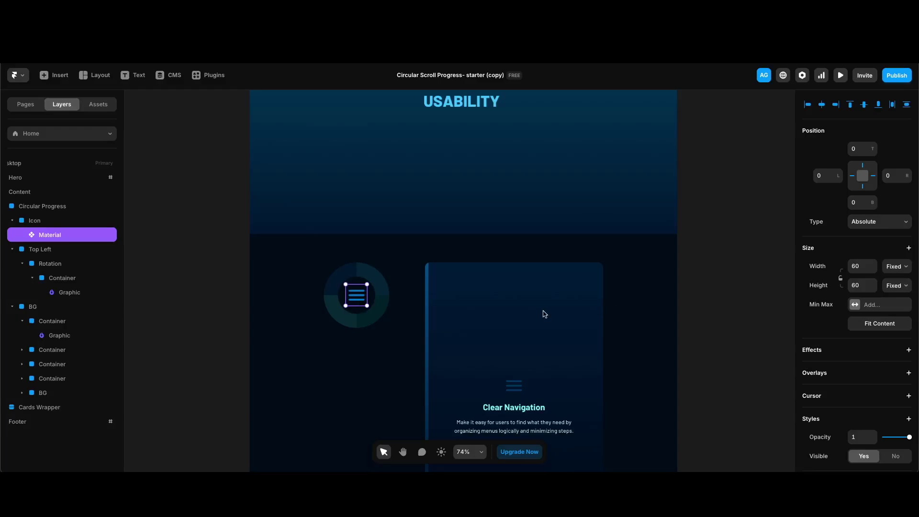
left_click(547, 291)
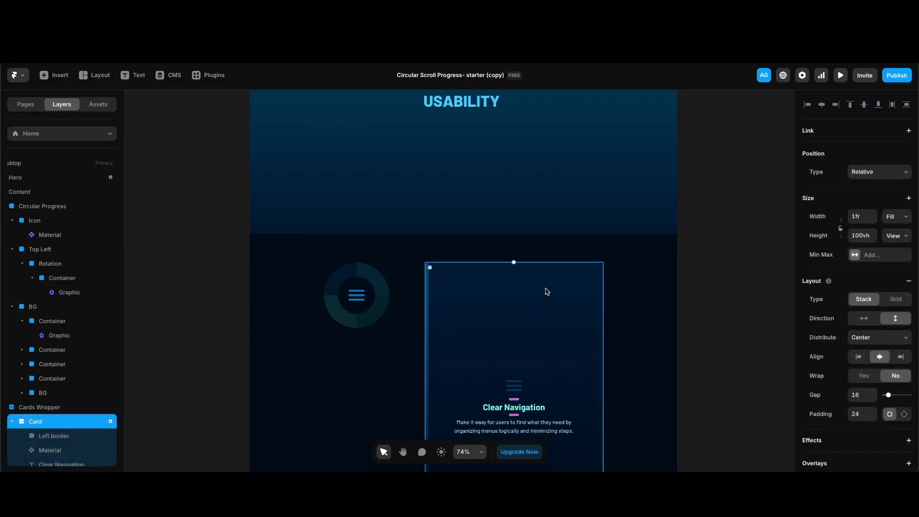
scroll(844, 355, "down", 10)
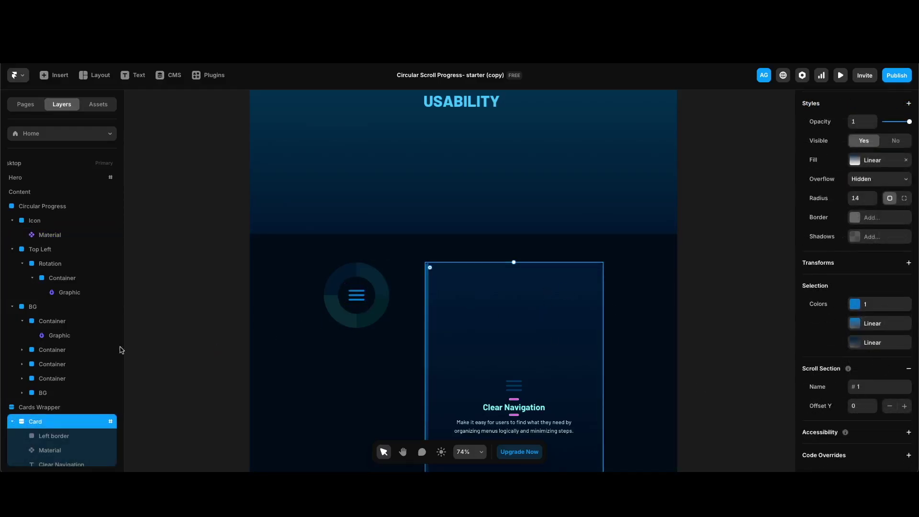
left_click(228, 326)
scroll(228, 326, "down", 2)
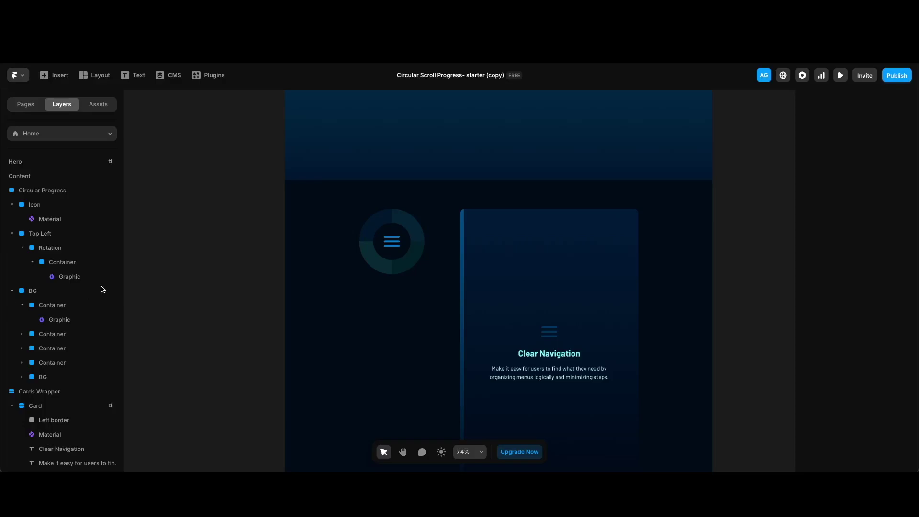
Paste a copy of the Top Left frame into Circular Progress and rename it Top Right.
key("ctrl+v")
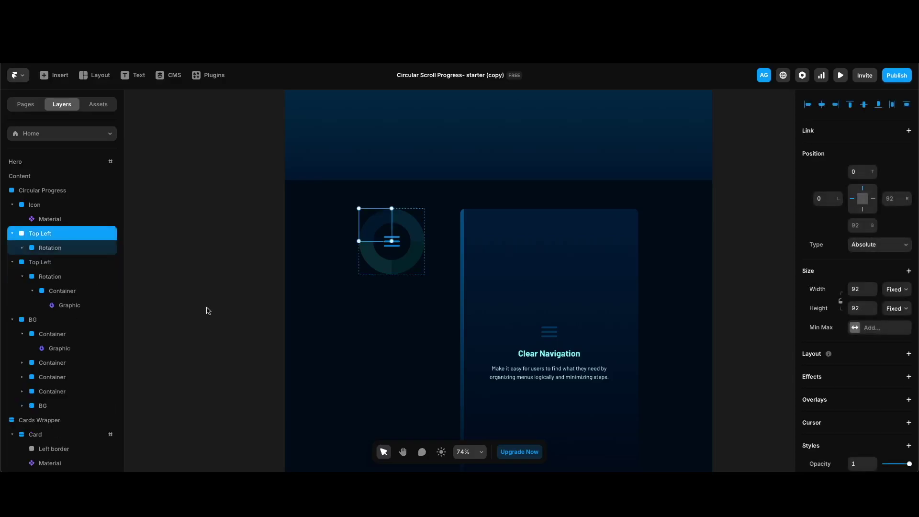
double_click(46, 234)
type("Top Right")
key("Return")
Rotate the Top Right frame to 90° and pin it to the right side with an offset of 0.
left_click_drag(393, 241, 369, 249)
scroll(852, 390, "down", 5)
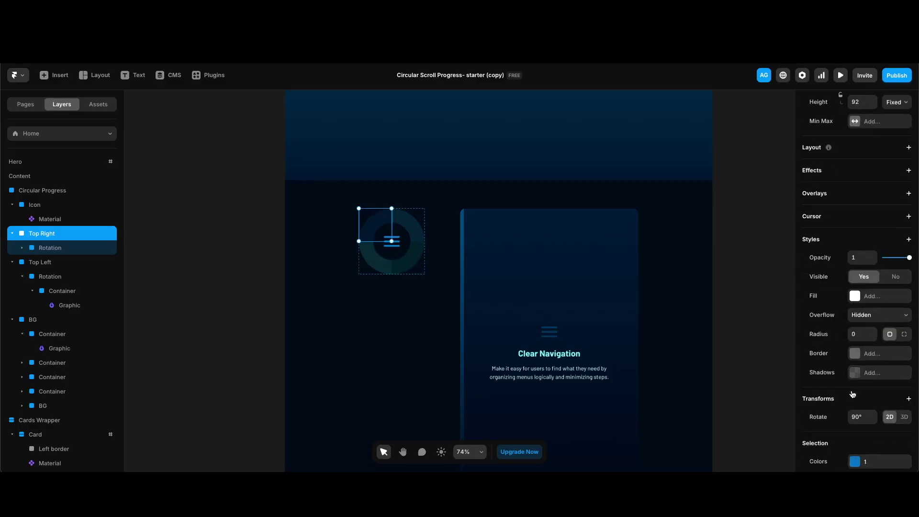
scroll(855, 358, "down", 2)
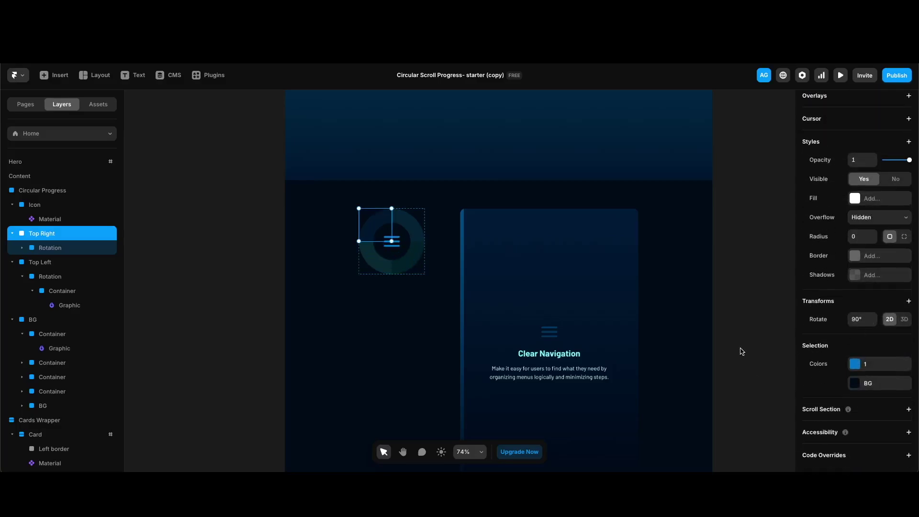
scroll(822, 226, "up", 7)
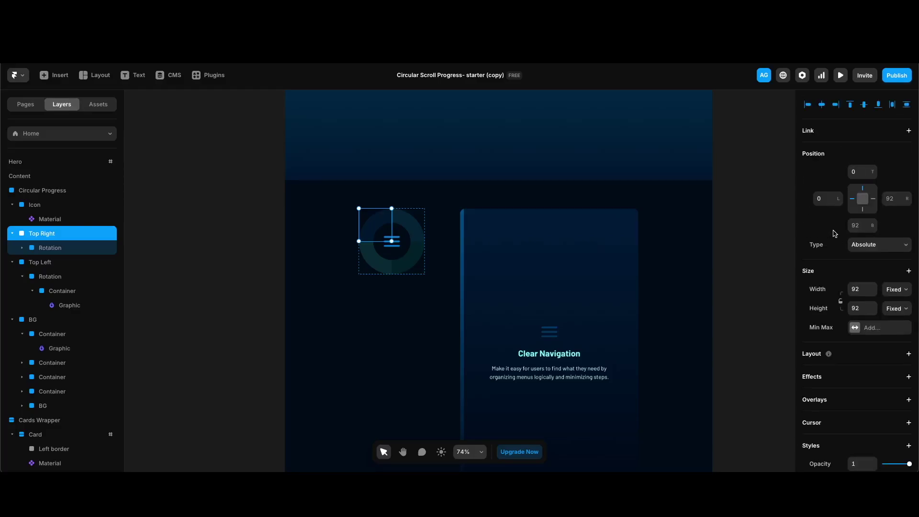
left_click(899, 198)
type("0")
key("Return")
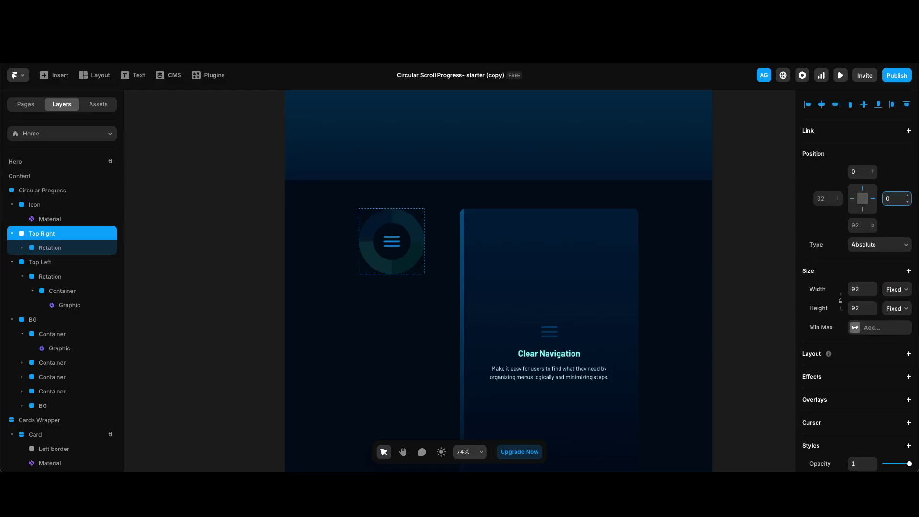
Change the Top Right segment's graphic to colour style 2 and test-rotate its Rotation frame.
left_click(58, 248)
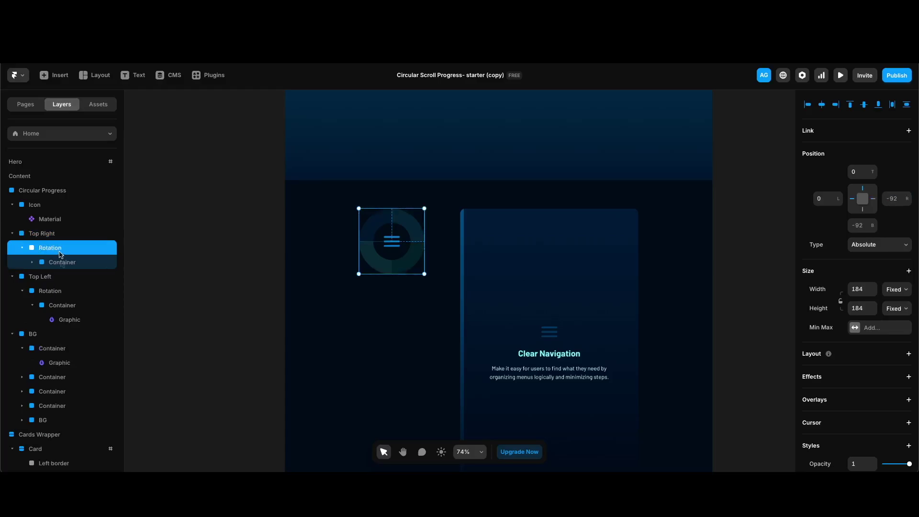
left_click(62, 263)
left_click(66, 277)
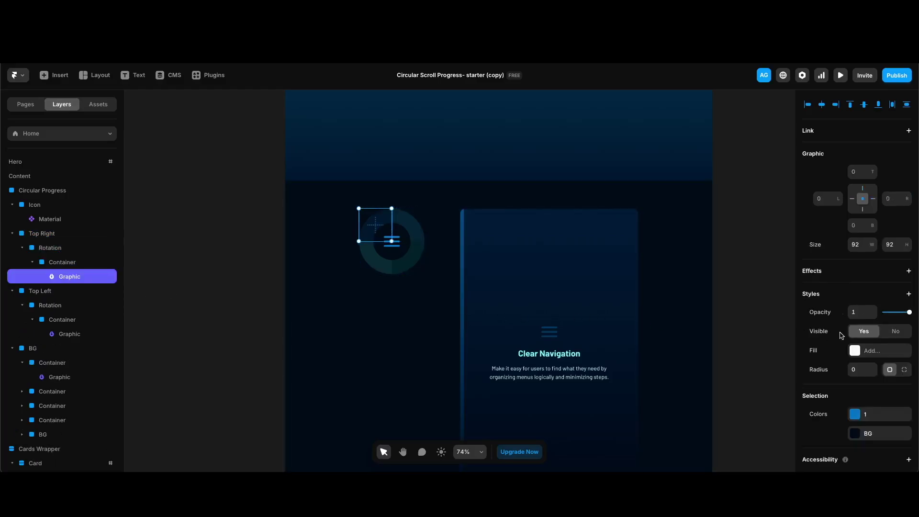
left_click(881, 411)
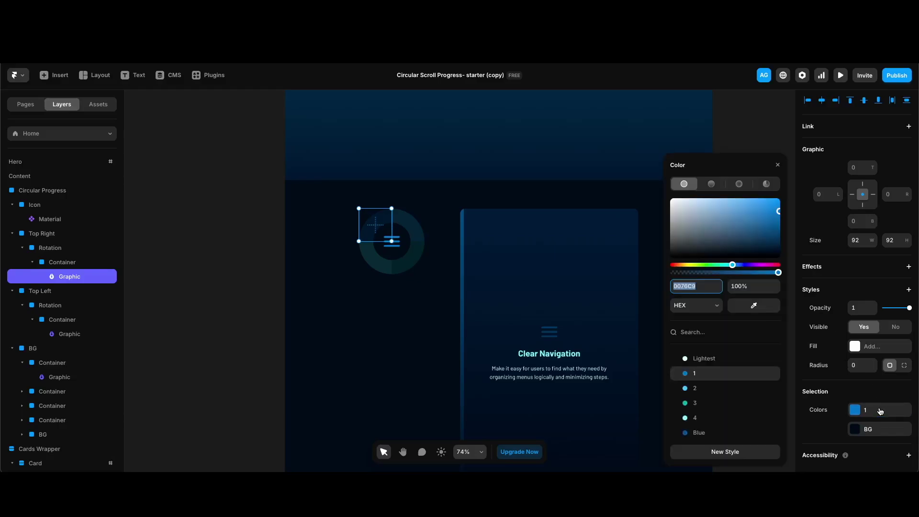
left_click(701, 390)
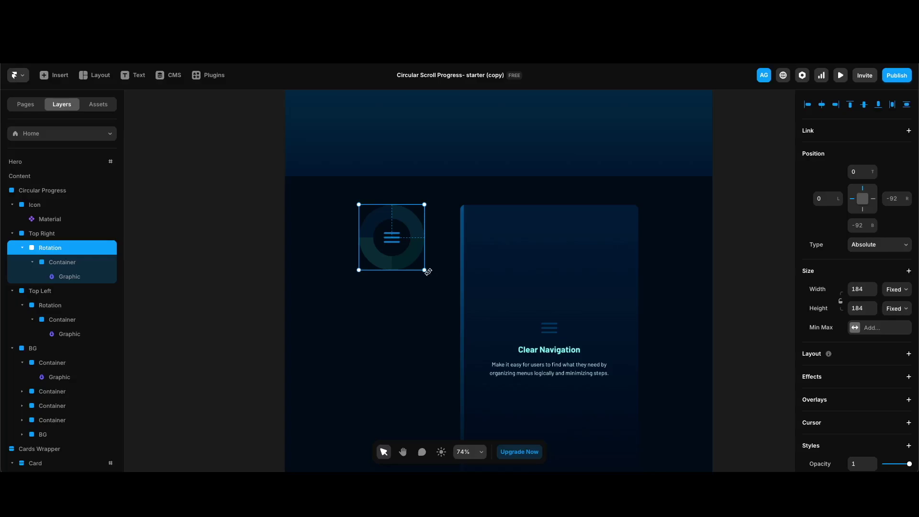
left_click_drag(430, 274, 384, 281)
Duplicate the Top Right frame and rename the copy Bottom Right.
left_click(62, 234)
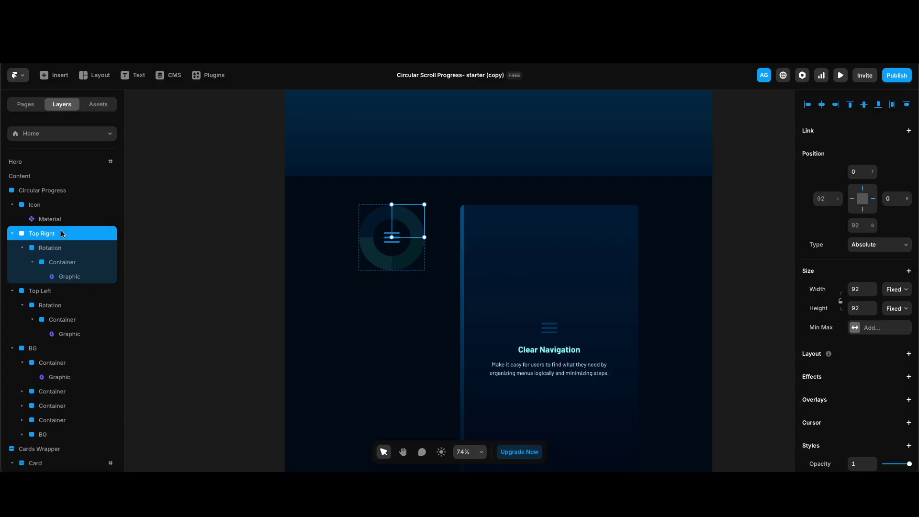
key("super+d")
double_click(54, 233)
type("Bottom Right")
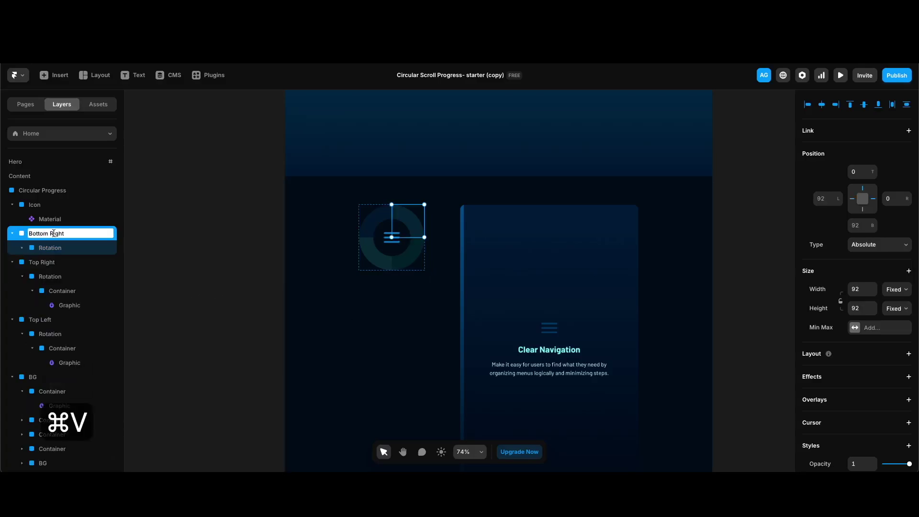
key("Return")
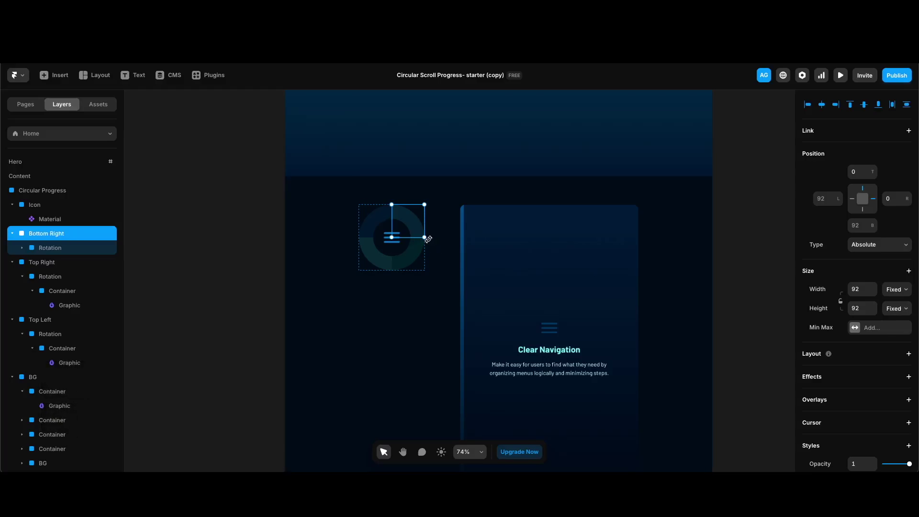
Rotate the Bottom Right frame a further quarter turn clockwise and set its bottom offset to 0.
left_click_drag(429, 239, 384, 244)
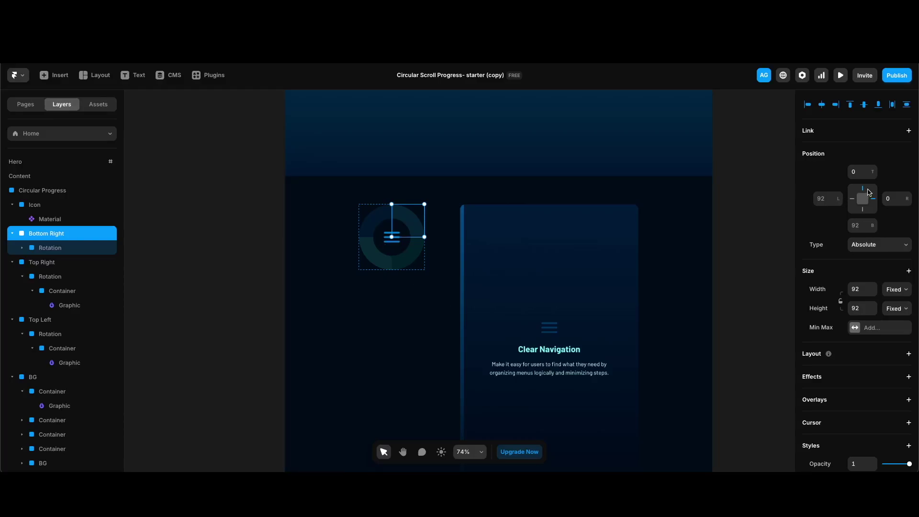
left_click(862, 226)
type("0")
key("Return")
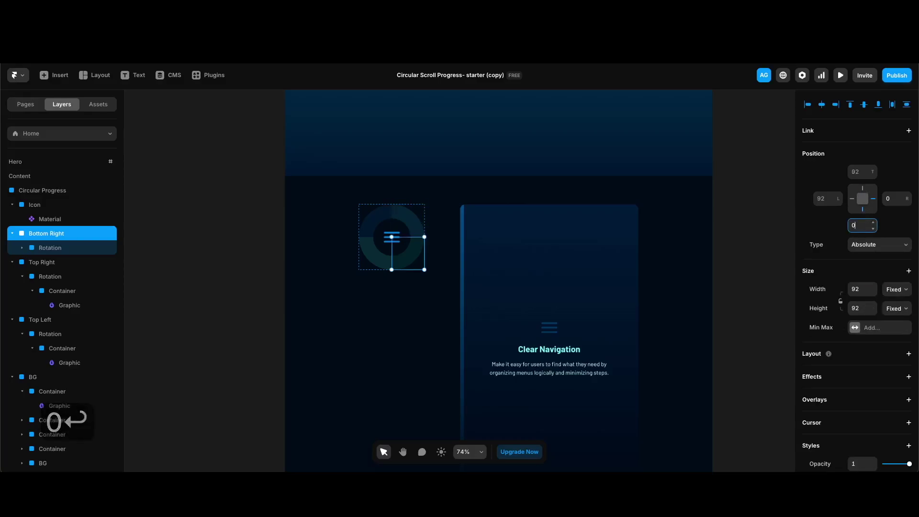
Change the Bottom Right segment's graphic to colour style 3.
left_click(50, 249)
left_click(58, 262)
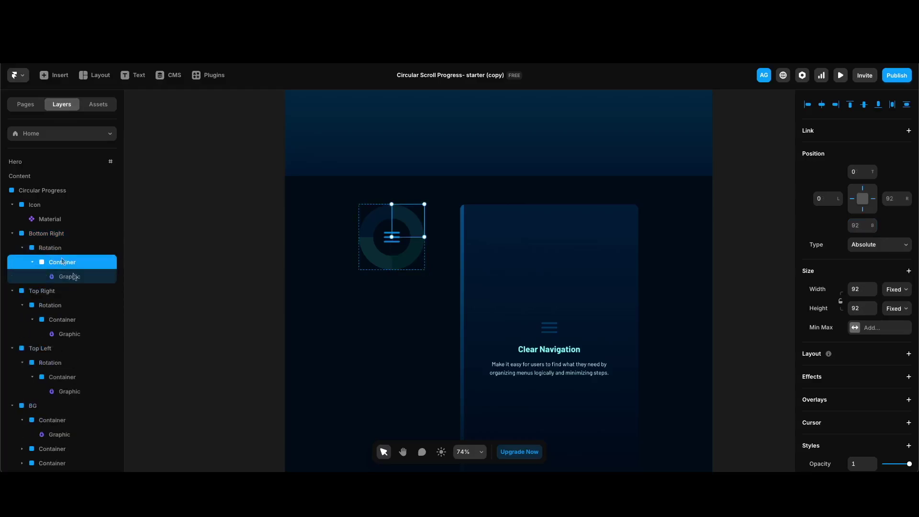
left_click(74, 276)
left_click(855, 414)
left_click(697, 404)
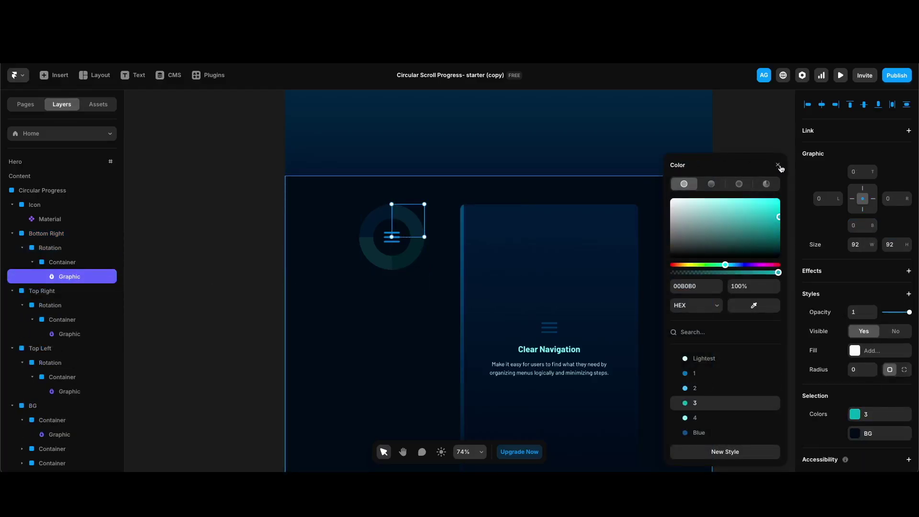
left_click(780, 167)
Try rotating the Rotation frame inside Bottom Right to preview its segment, and undo the rotation.
left_click(125, 248)
left_click_drag(431, 279, 428, 275)
left_click_drag(365, 285, 407, 283)
key("ctrl+z")
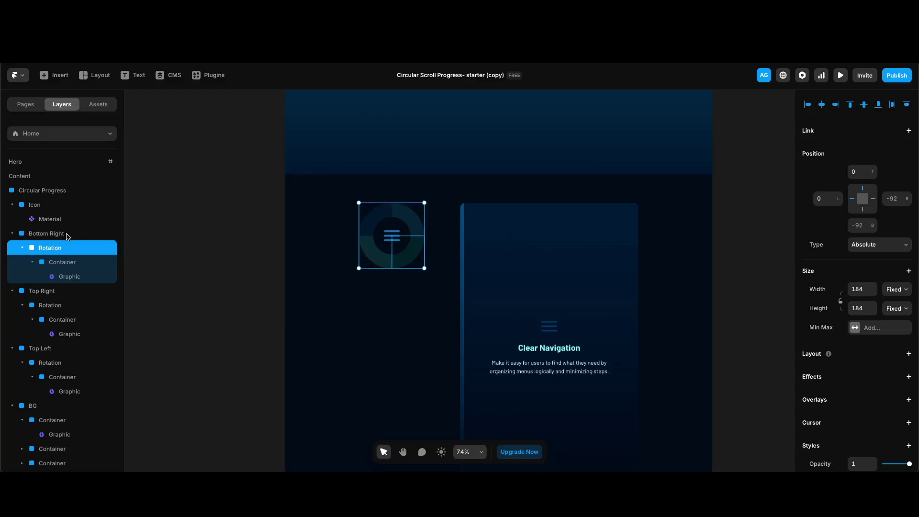
Duplicate the Bottom Right frame and rename the copy Bottom Left.
left_click(68, 235)
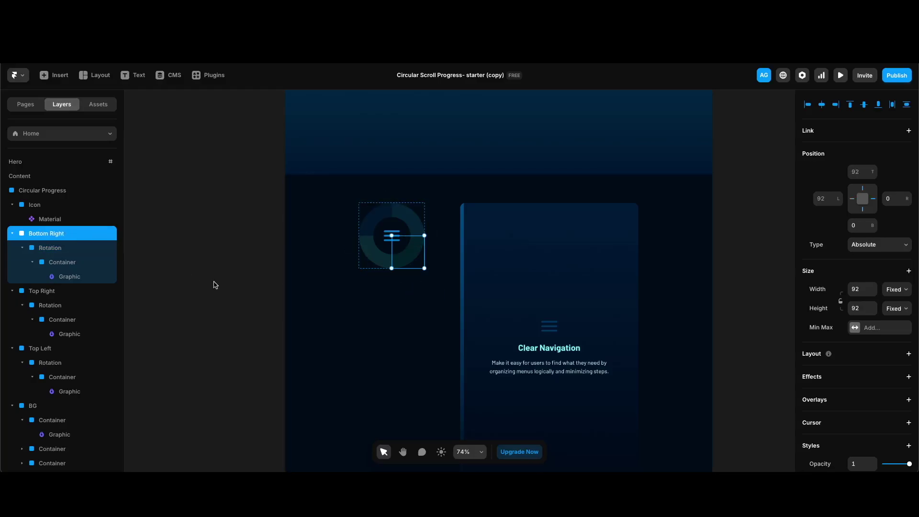
key("super+d")
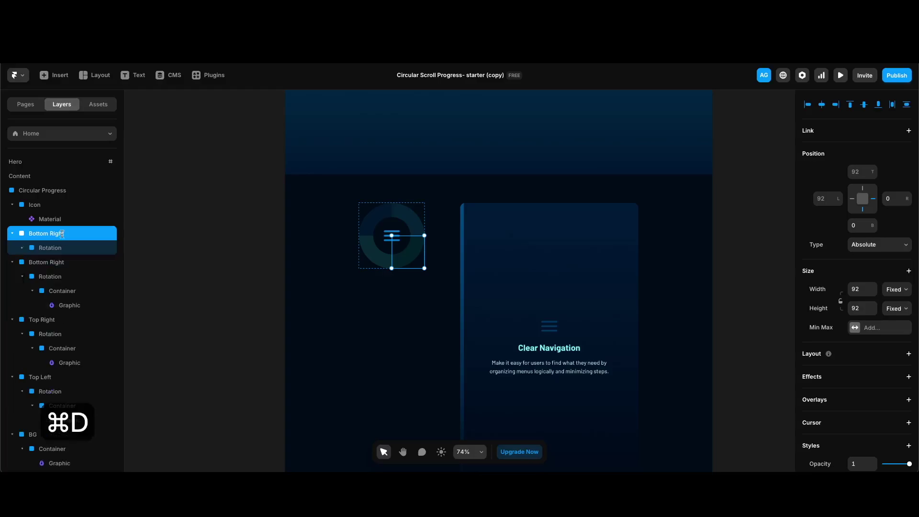
double_click(58, 233)
type("Bottom Left")
key("Return")
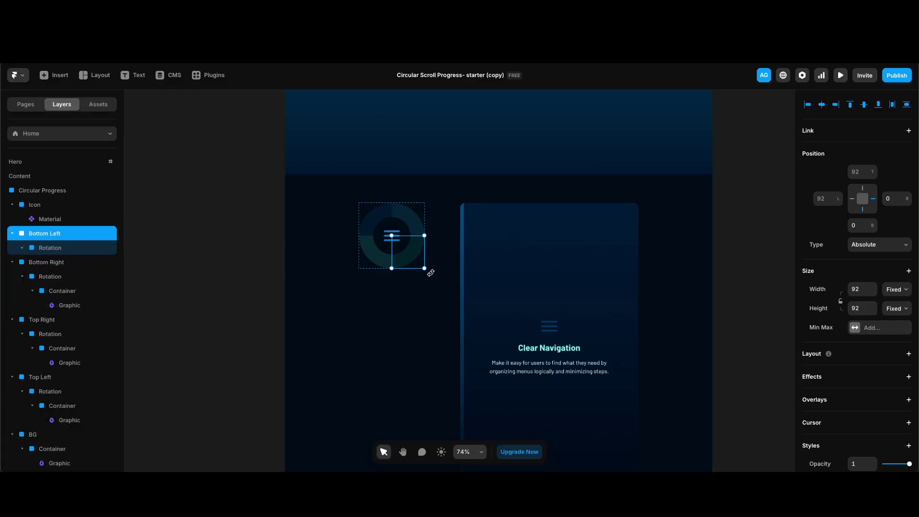
Rotate the Bottom Left frame a further quarter turn clockwise and set its left offset to 0.
left_click_drag(424, 269, 398, 289)
mouse_move(875, 202)
left_click(830, 200)
type("0")
key("Return")
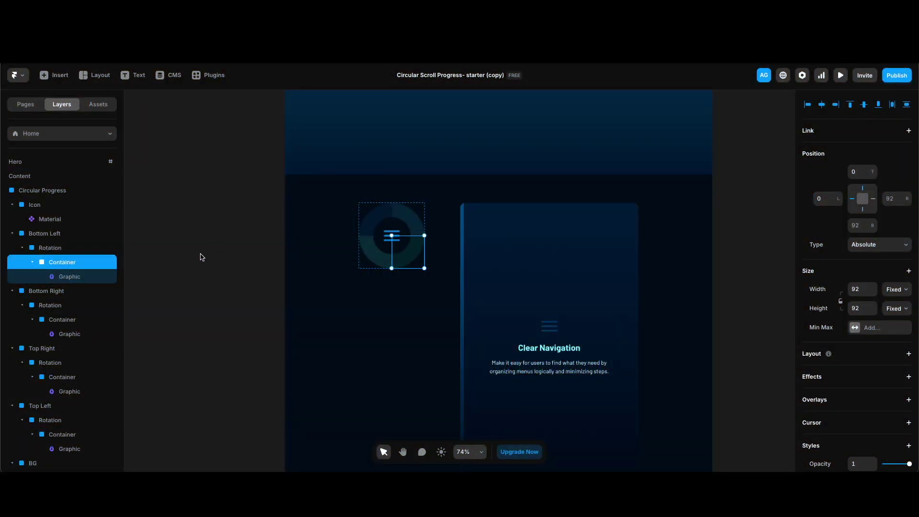
Change the Bottom Left segment's graphic to colour style 4 and test-rotate its Rotation frame, undoing the rotation.
left_click(82, 277)
left_click(880, 414)
left_click(718, 418)
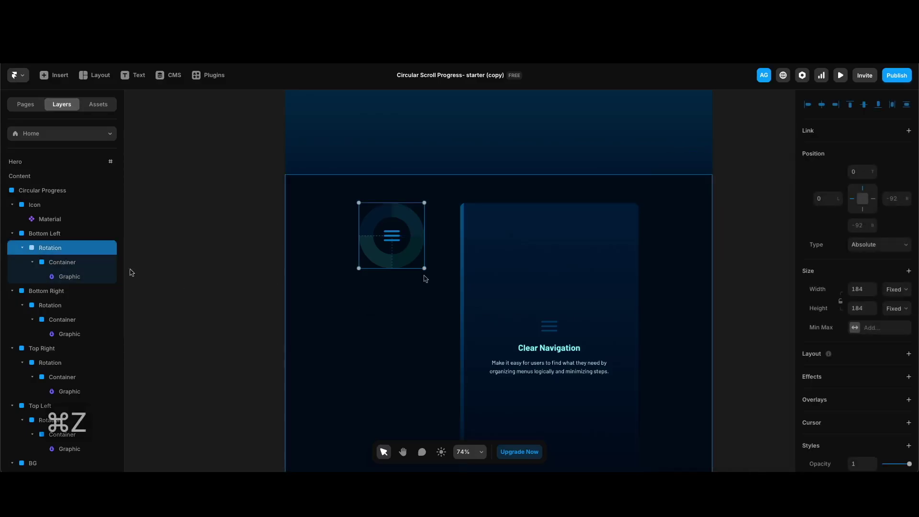
left_click_drag(426, 272, 383, 287)
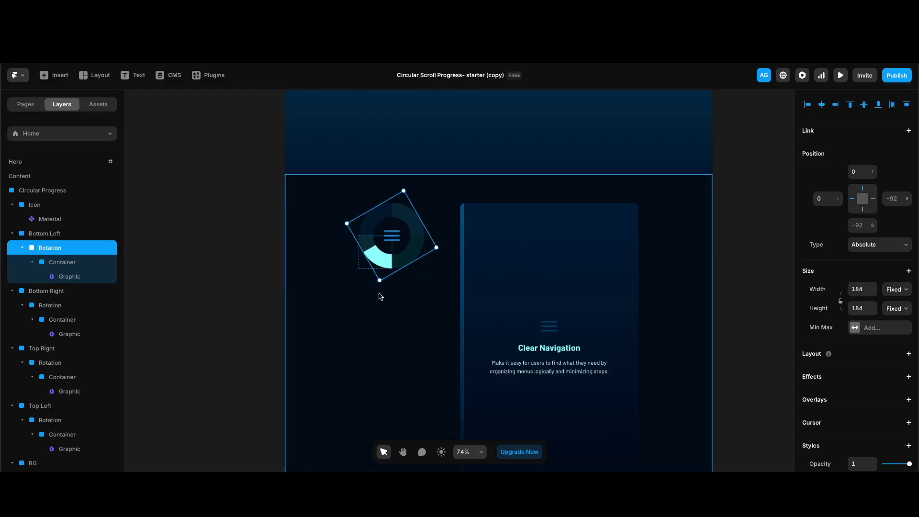
key("super+z")
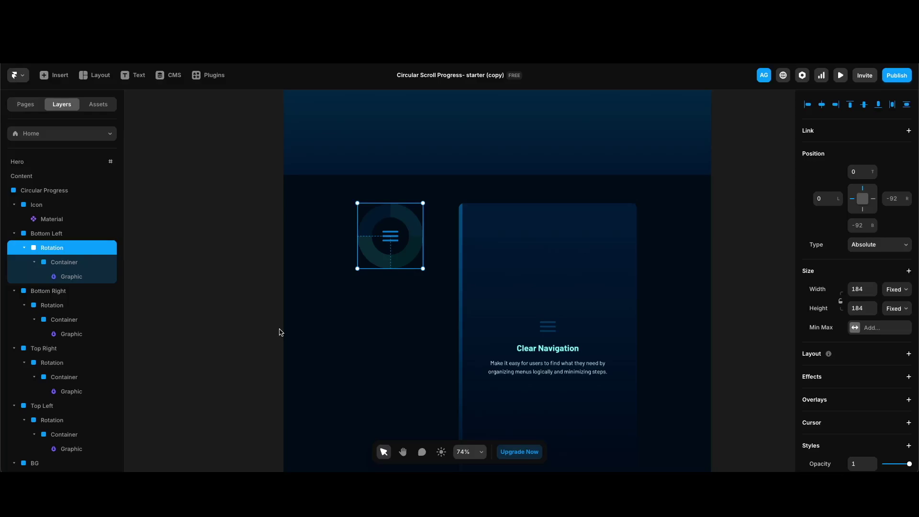
Add a Scroll Transform effect to the Rotation frames of all four ring segments together.
left_click(61, 306, "shift")
left_click(62, 364, "shift")
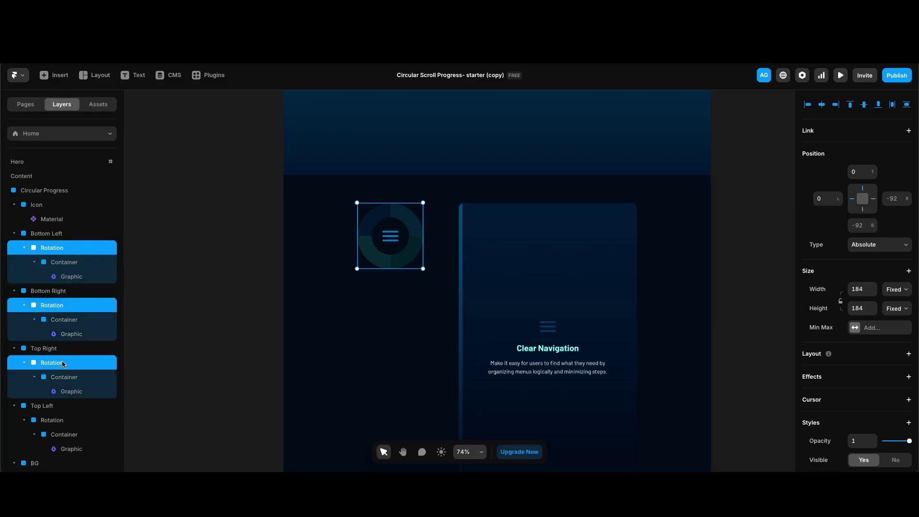
left_click(59, 421, "shift")
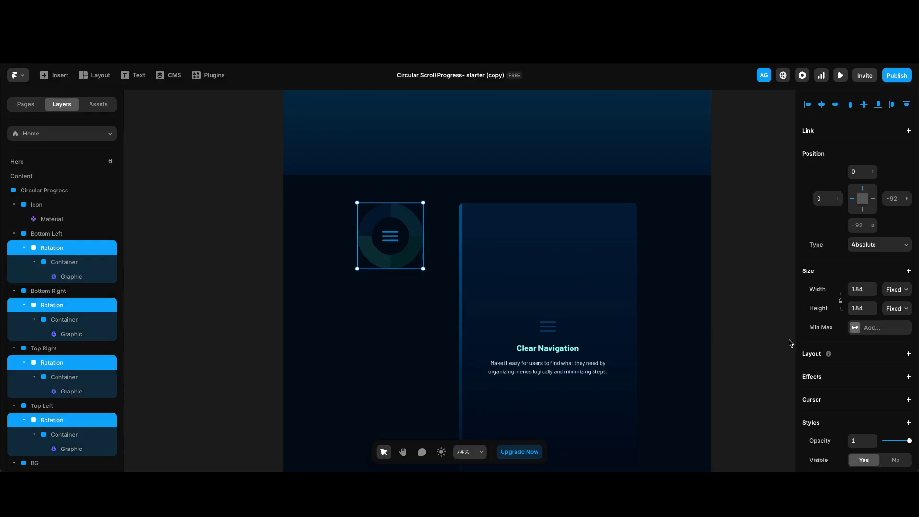
scroll(848, 360, "down", 3)
scroll(848, 360, "down", 4)
scroll(833, 288, "up", 1)
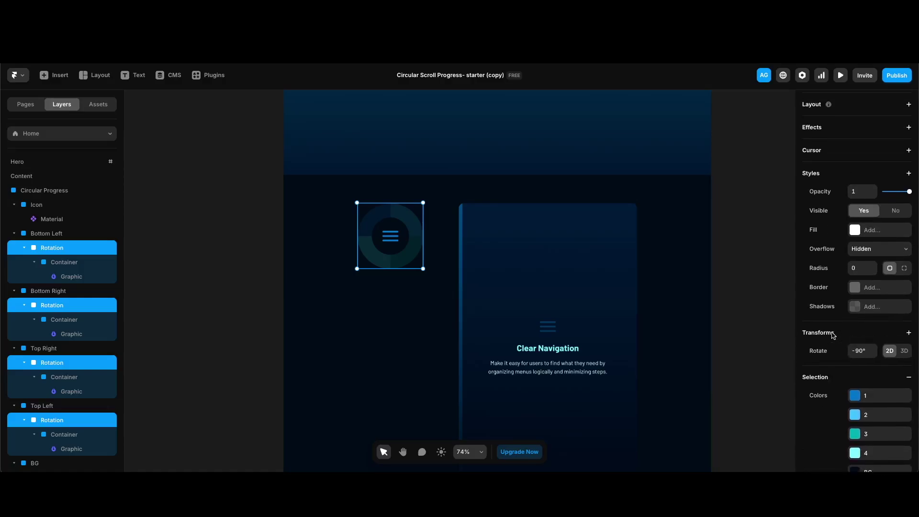
left_click(854, 127)
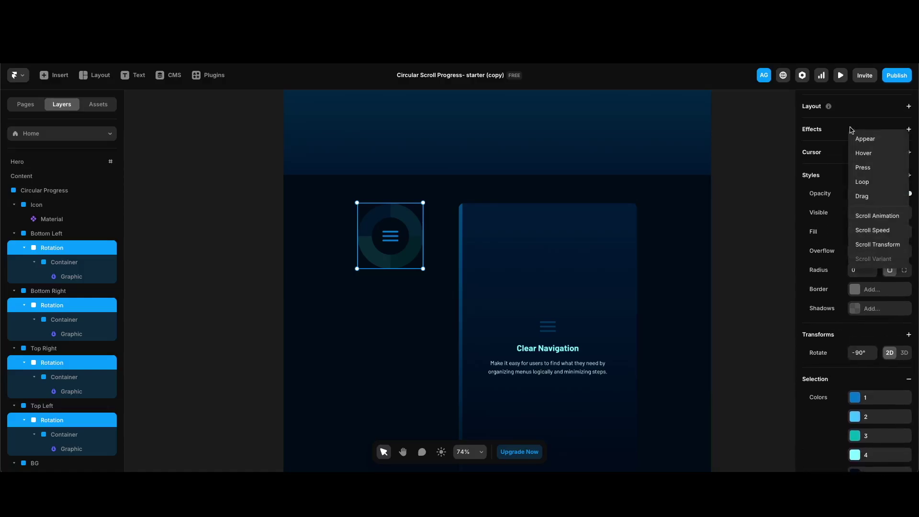
left_click(879, 237)
Set the scroll transform's trigger to Section in View, with the centre viewport option and section #1.
left_click(759, 178)
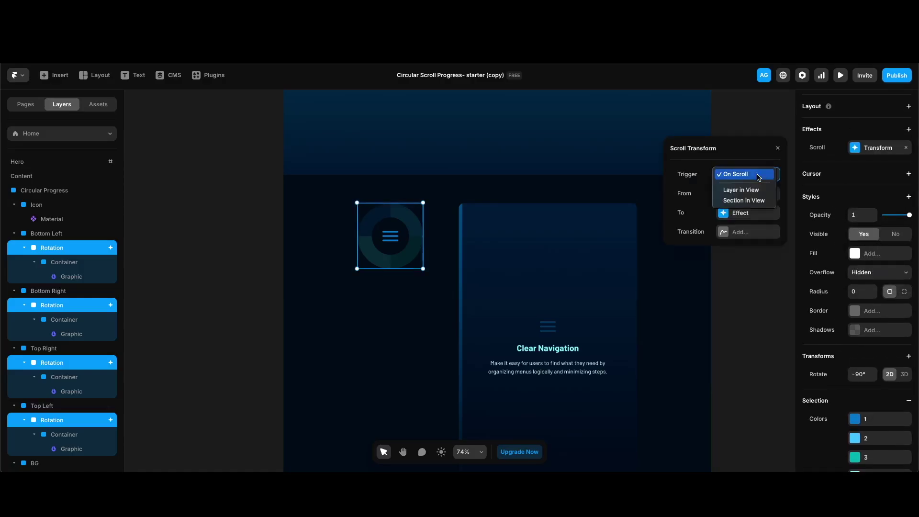
left_click(756, 200)
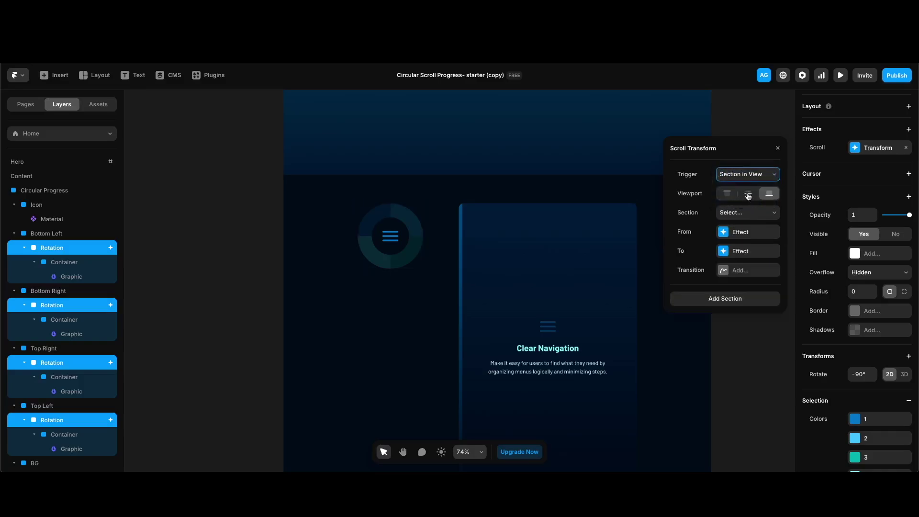
left_click(748, 194)
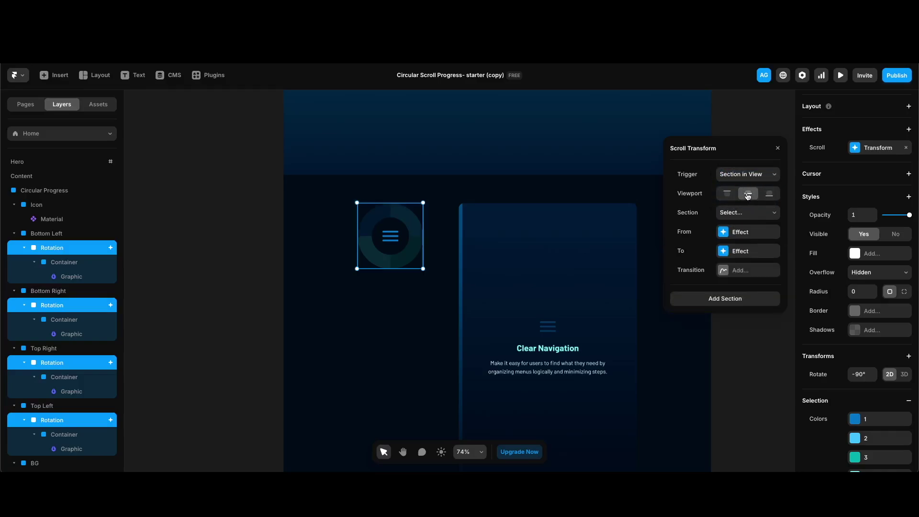
left_click(742, 213)
left_click(740, 233)
Set the scroll transform's From state to opacity 1 and scale 1.
left_click(739, 234)
left_click(730, 175)
type("1")
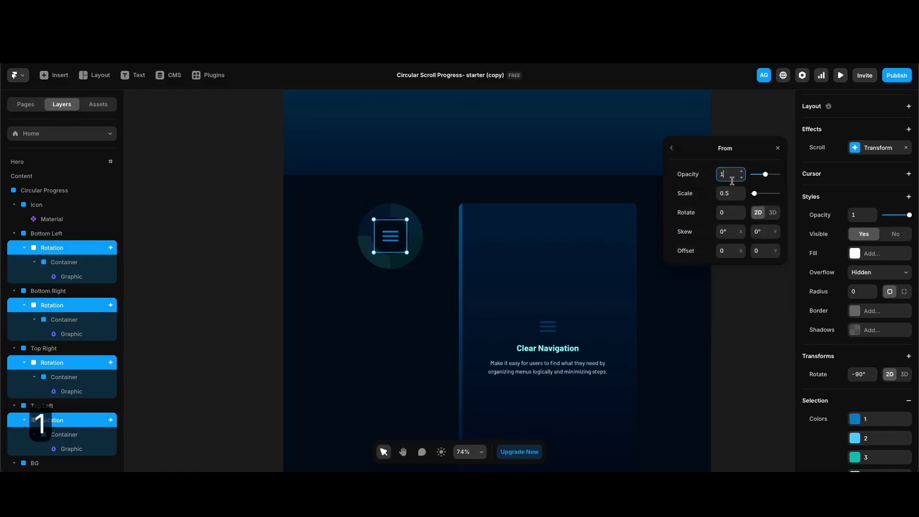
left_click(732, 194)
type("1")
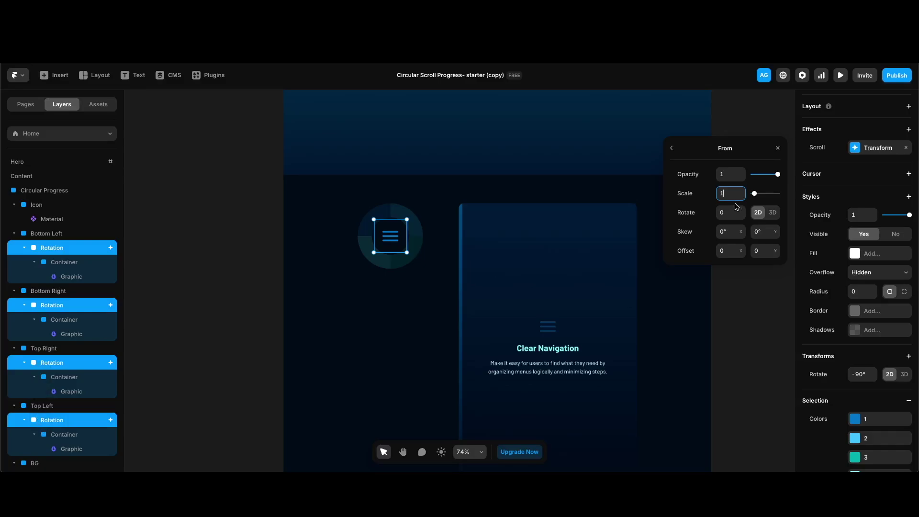
left_click(671, 150)
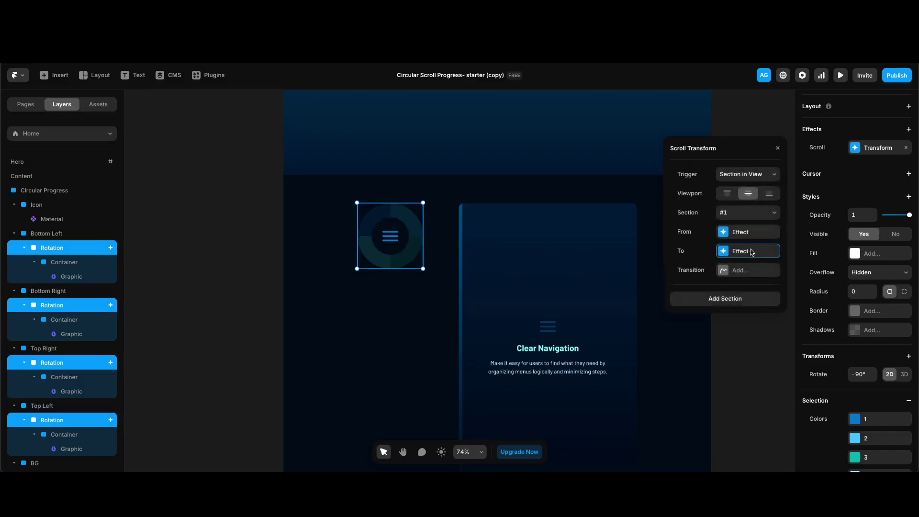
Set the scroll transform's To state to a rotation of 90 and deselect the Rotation frames.
left_click(749, 250)
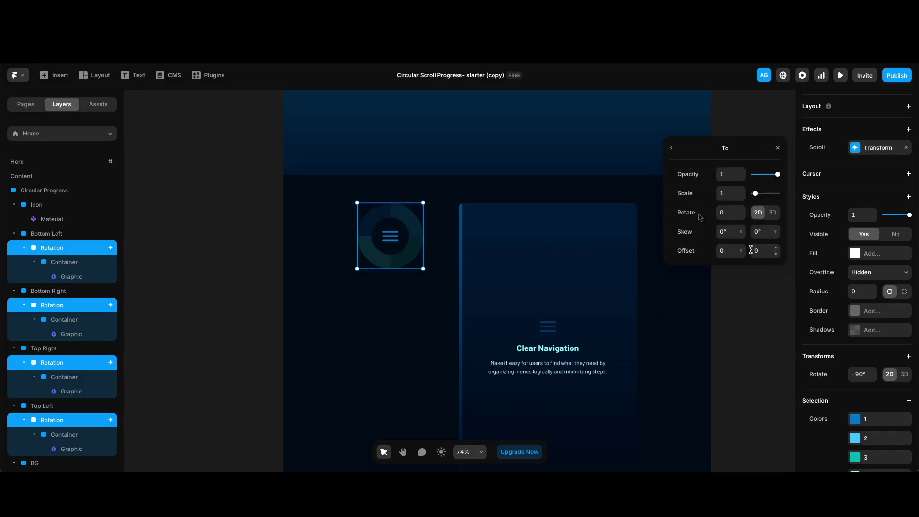
left_click(731, 211)
type("90")
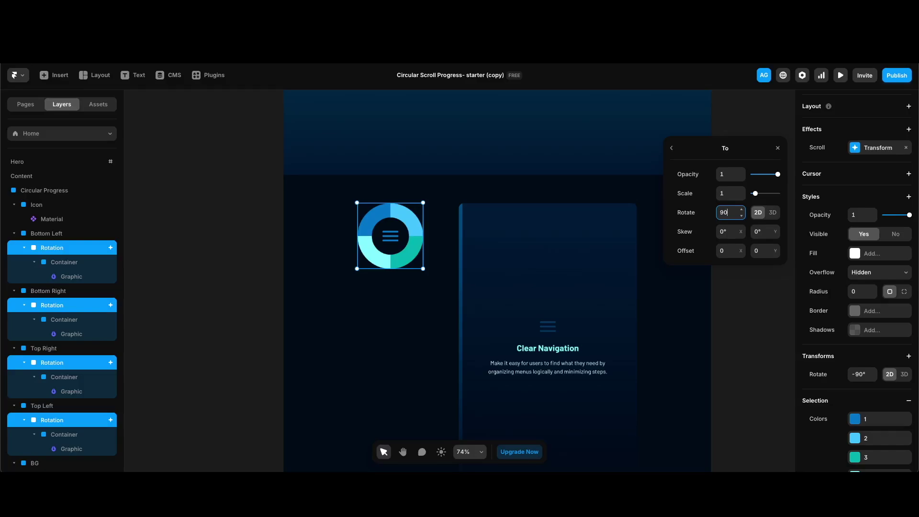
left_click(265, 363)
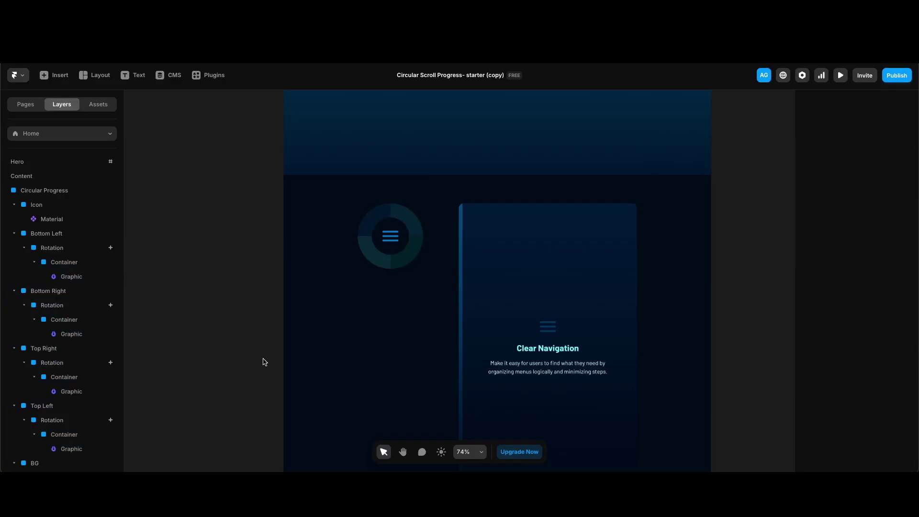
Change the scroll transform's section to #2 for the Rotation frame inside Top Right.
left_click(62, 362)
scroll(897, 401, "down", 5)
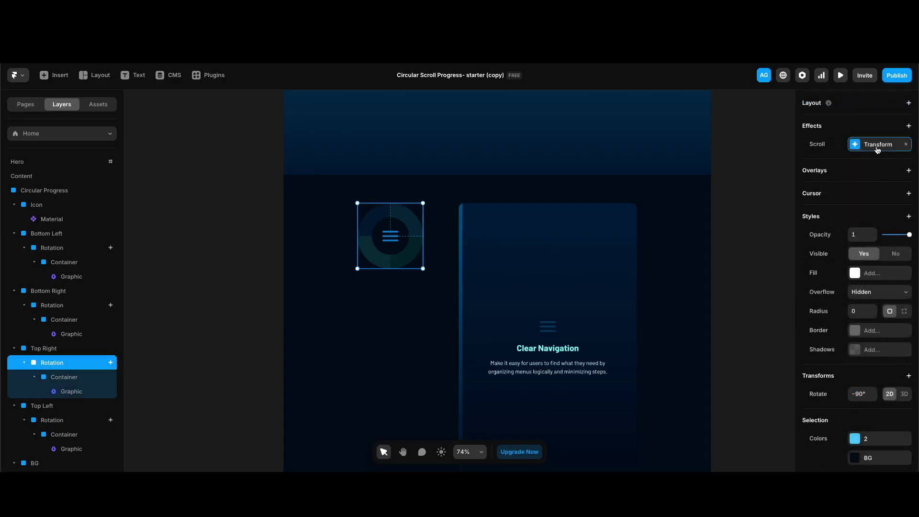
left_click(878, 149)
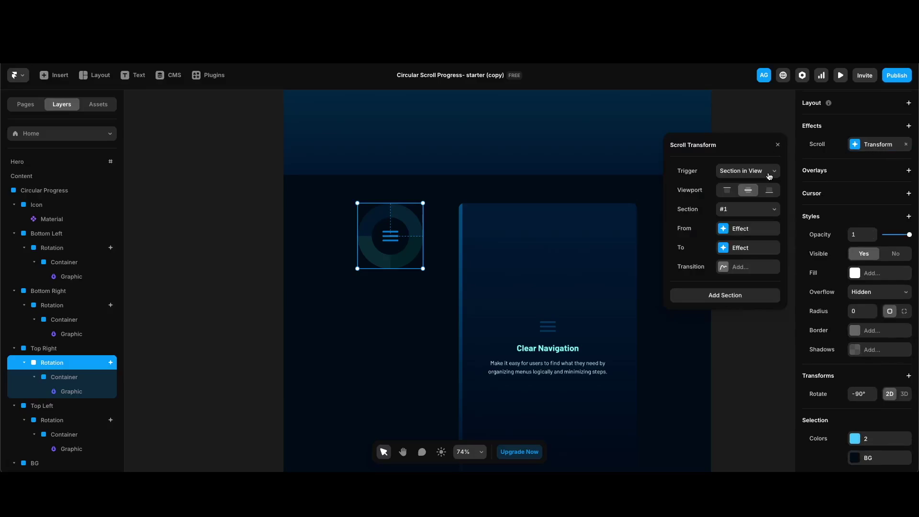
left_click(754, 214)
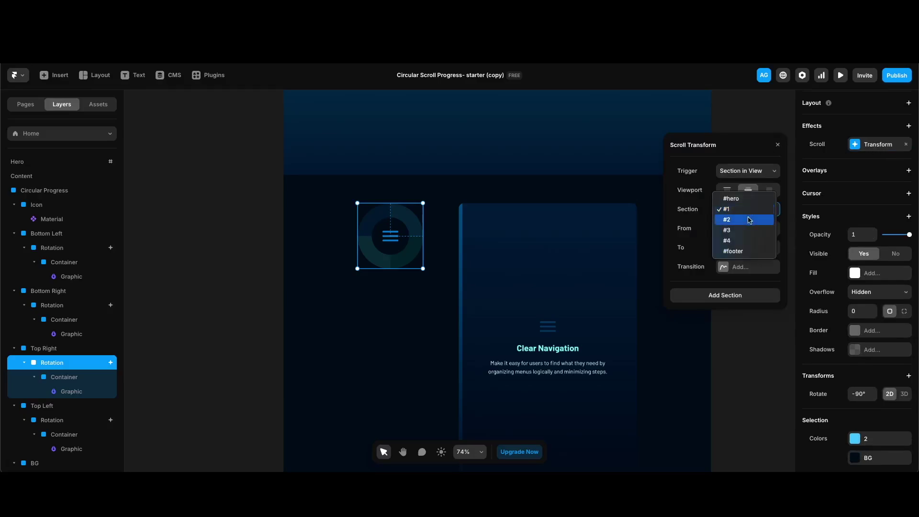
left_click(742, 209)
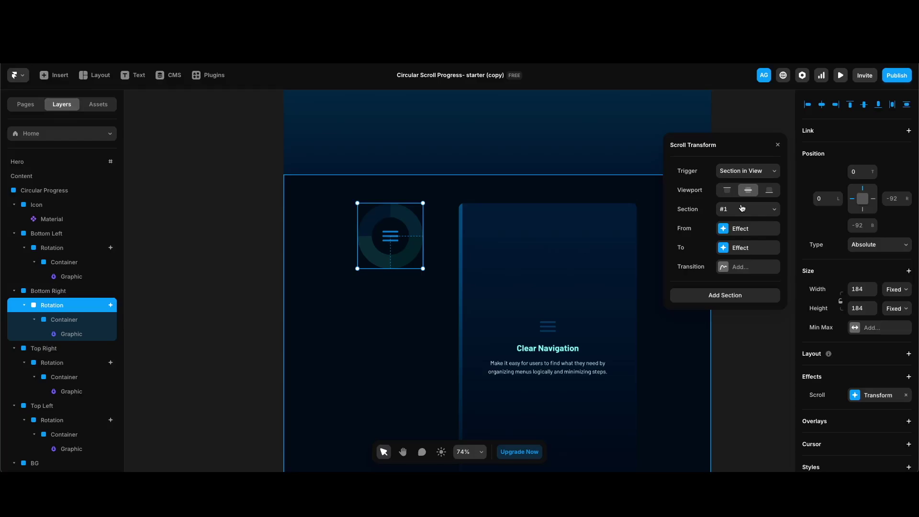
Set the scroll transform's section to #3 for Bottom Right's Rotation frame and #4 for Bottom Left's.
left_click(742, 208)
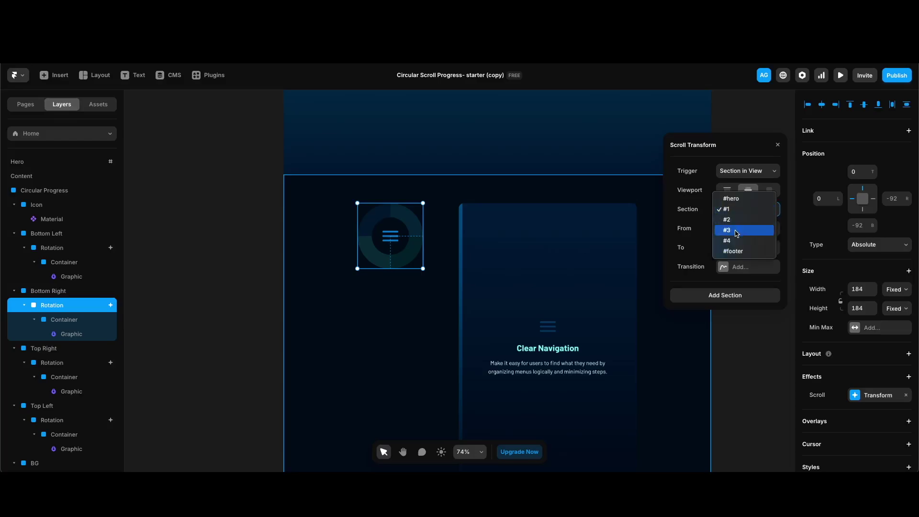
key("Escape")
left_click(85, 250)
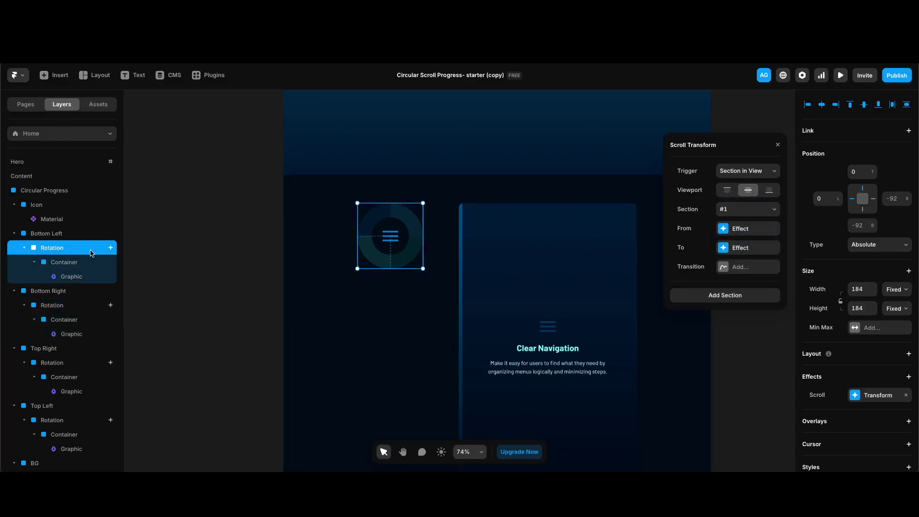
left_click(743, 208)
left_click(736, 240)
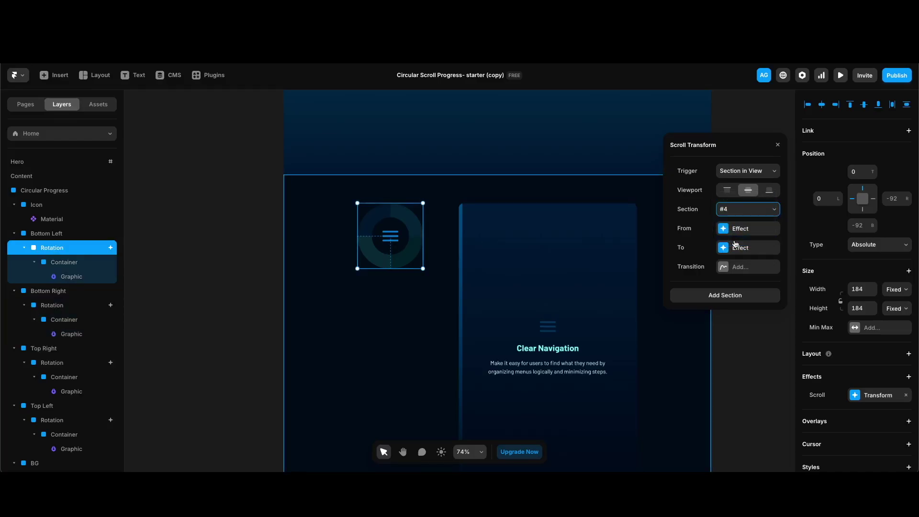
left_click(225, 324)
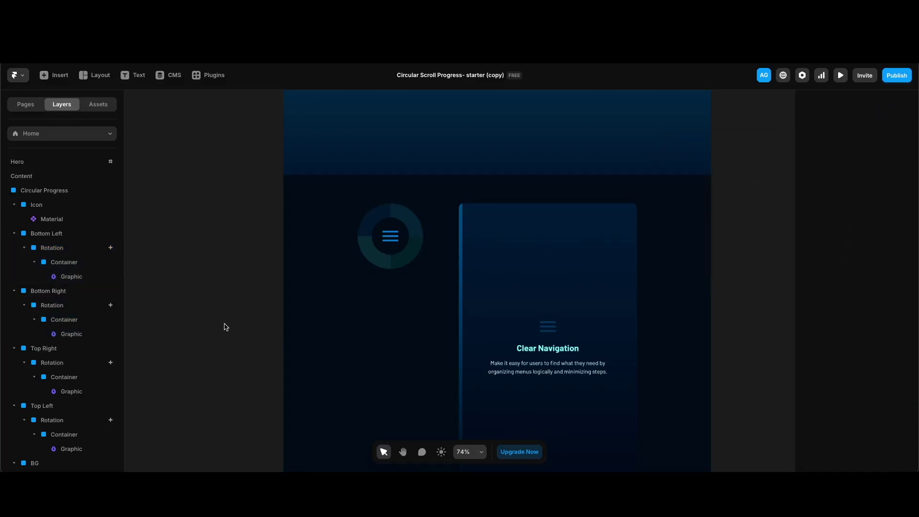
Preview the page, scroll through the card sections to check how the progress ring fills, and return to the canvas.
key("super+p")
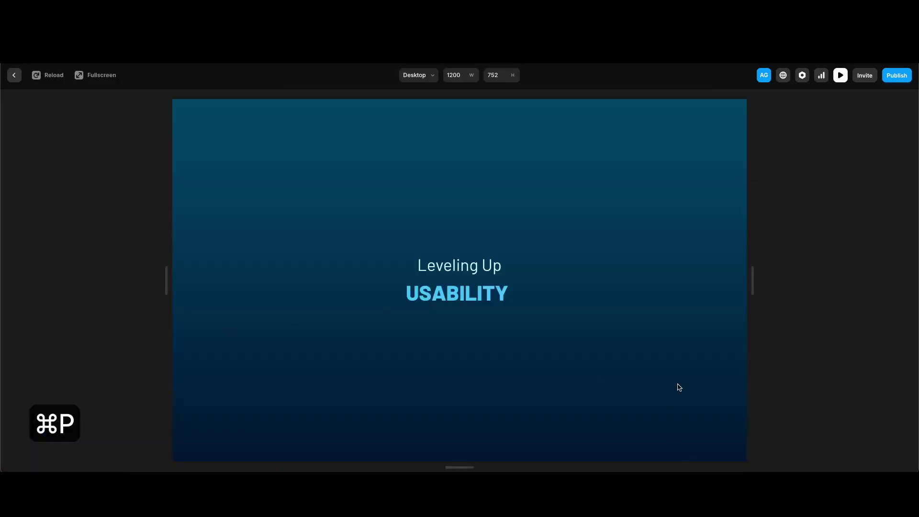
scroll(677, 387, "down", 5)
scroll(677, 388, "down", 8)
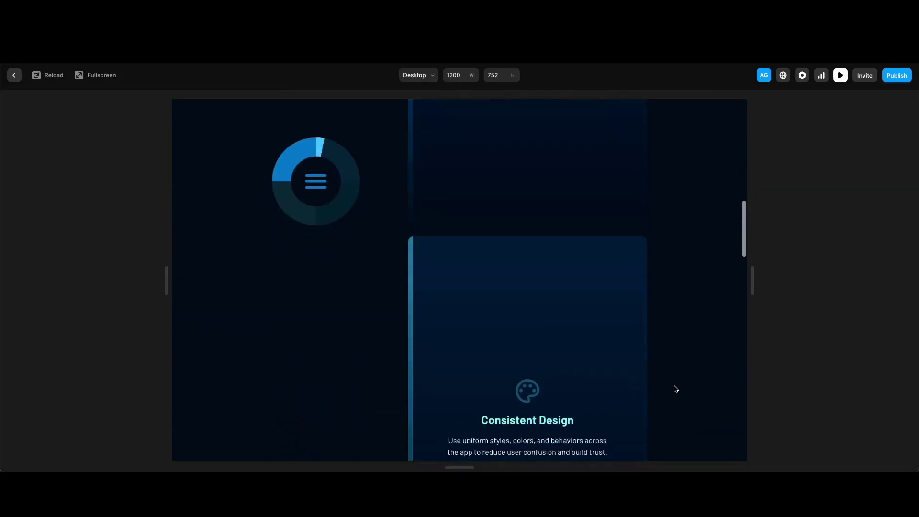
scroll(676, 390, "down", 8)
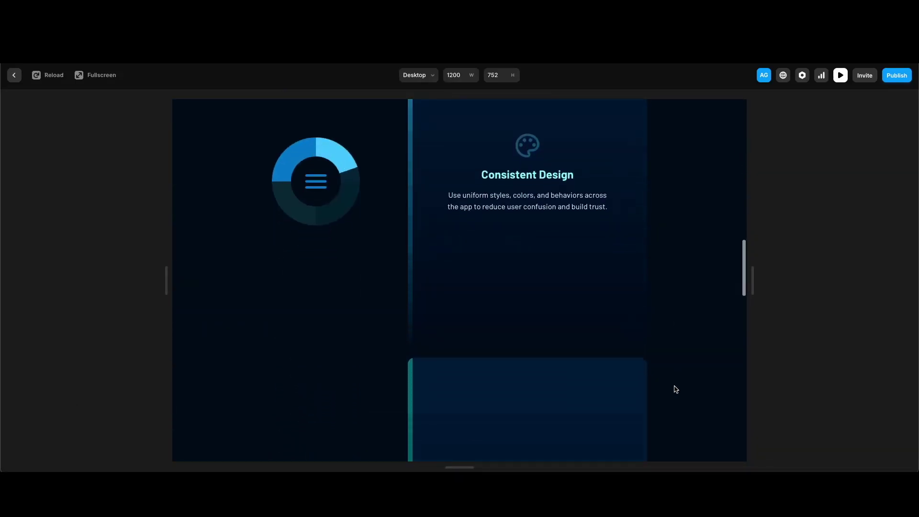
scroll(676, 389, "down", 10)
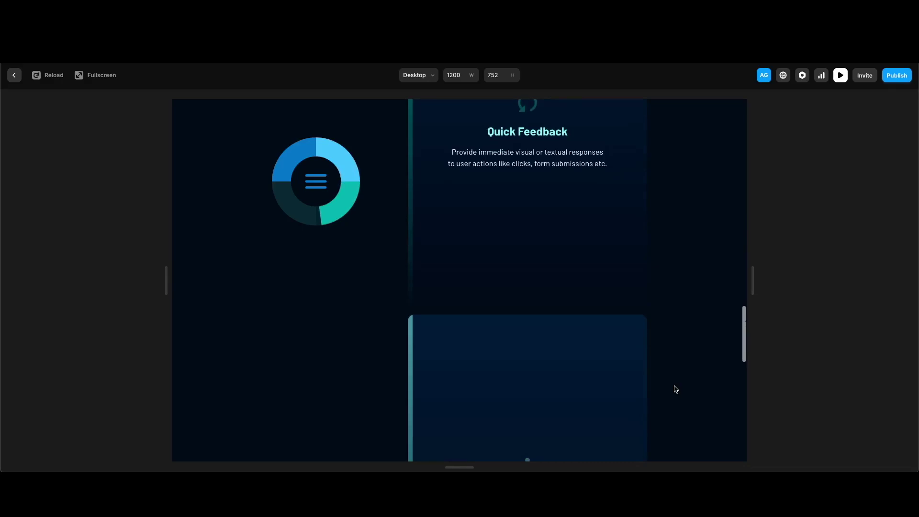
key("Escape")
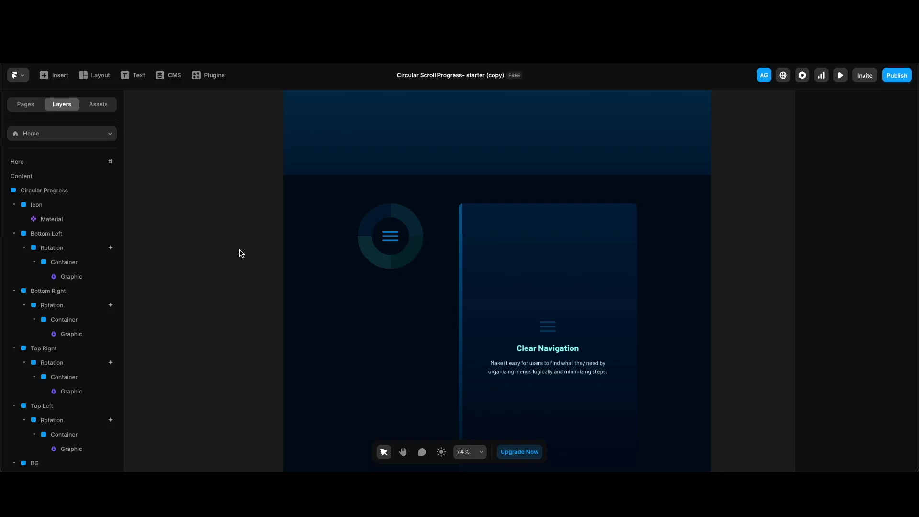
Link the Top Left frame to section #1 of the Home page.
left_click(372, 225)
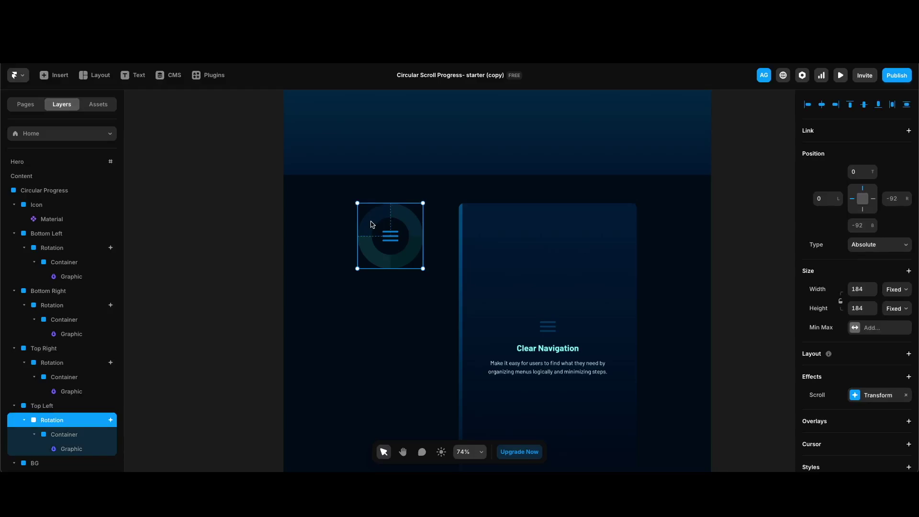
key("ctrl+z")
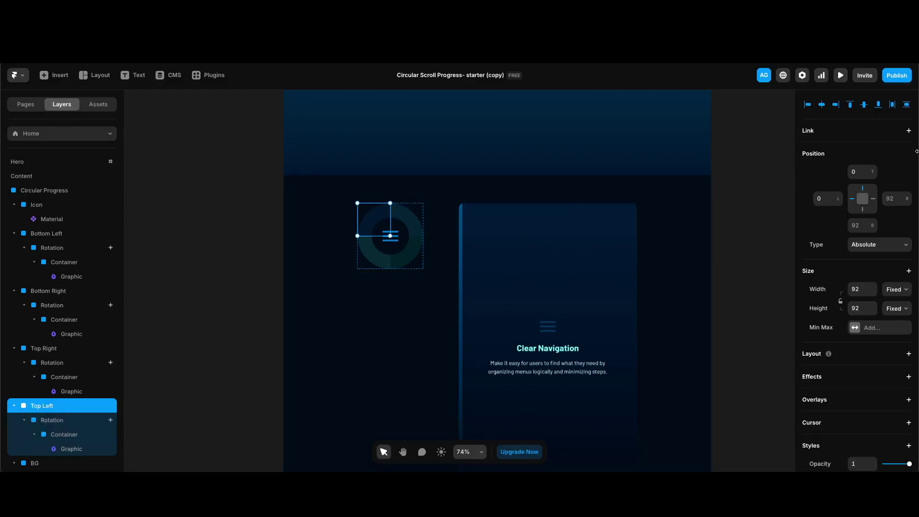
left_click(881, 134)
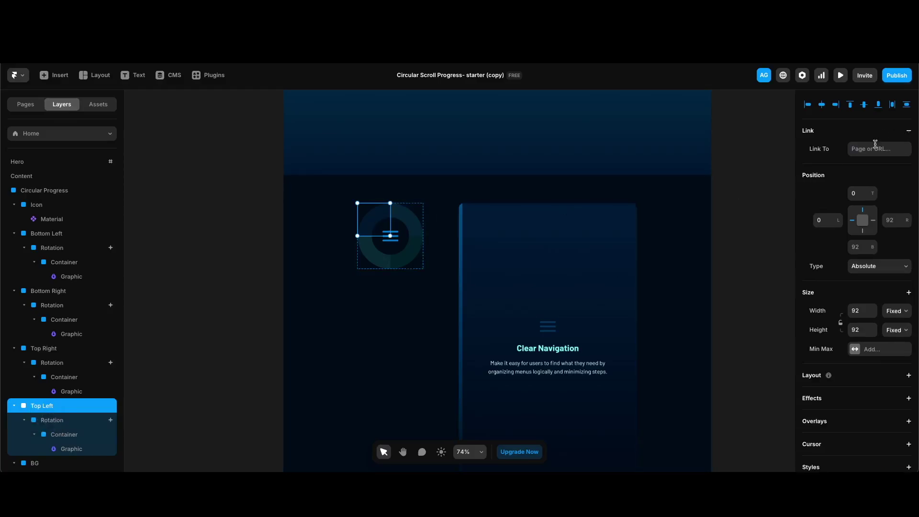
left_click(879, 147)
left_click(873, 183)
left_click(875, 173)
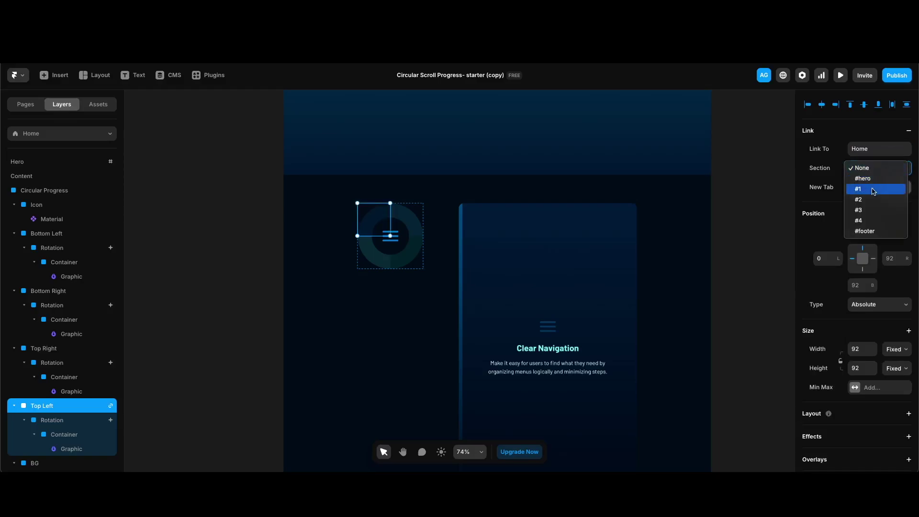
left_click(874, 190)
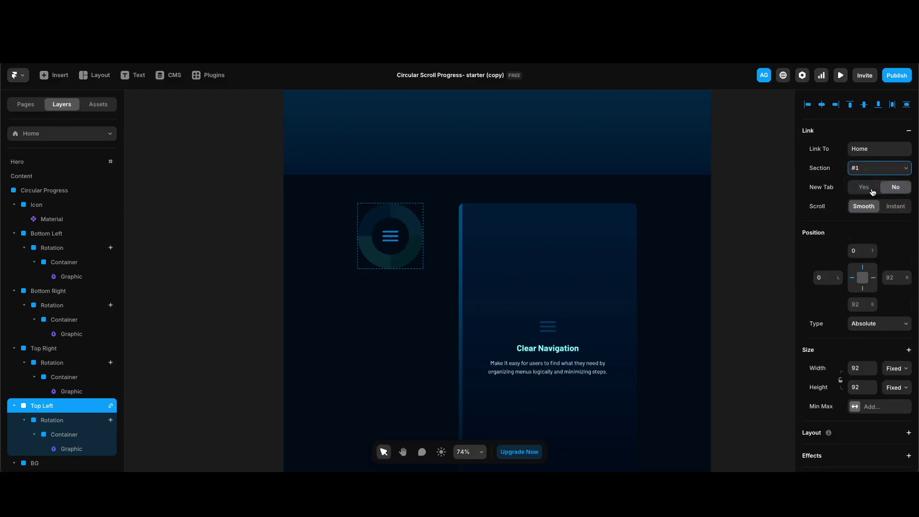
Link the Top Right frame to section #2 of the Home page.
left_click(410, 220)
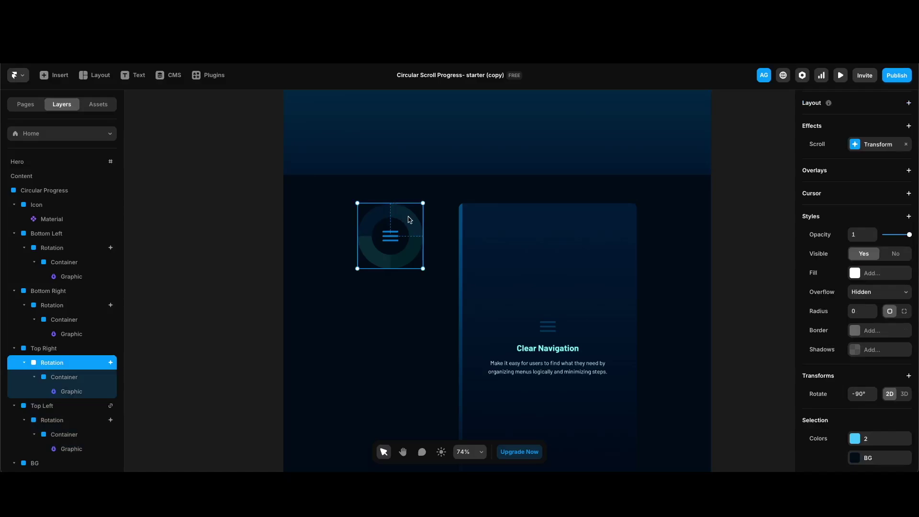
key("Escape")
left_click(867, 149)
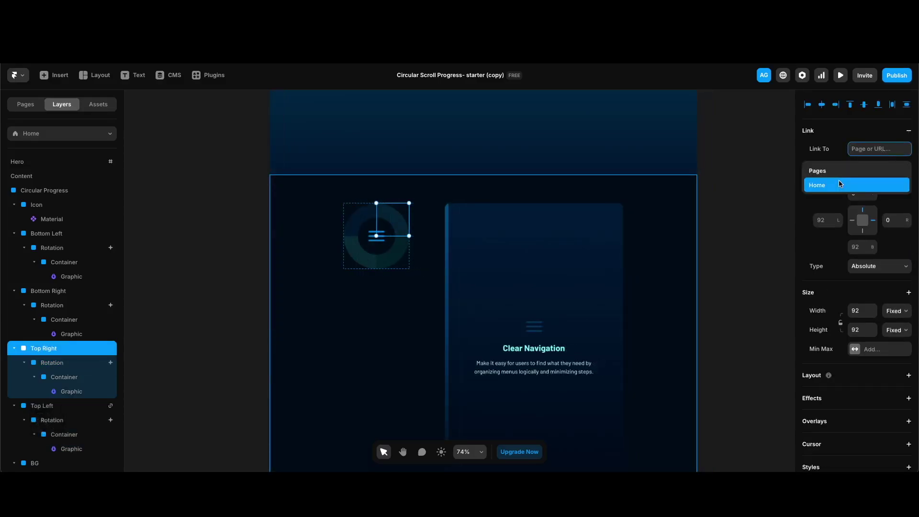
left_click(840, 181)
left_click(868, 170)
left_click(870, 199)
Link the Bottom Right frame to section #3 of the Home page.
left_click(396, 254)
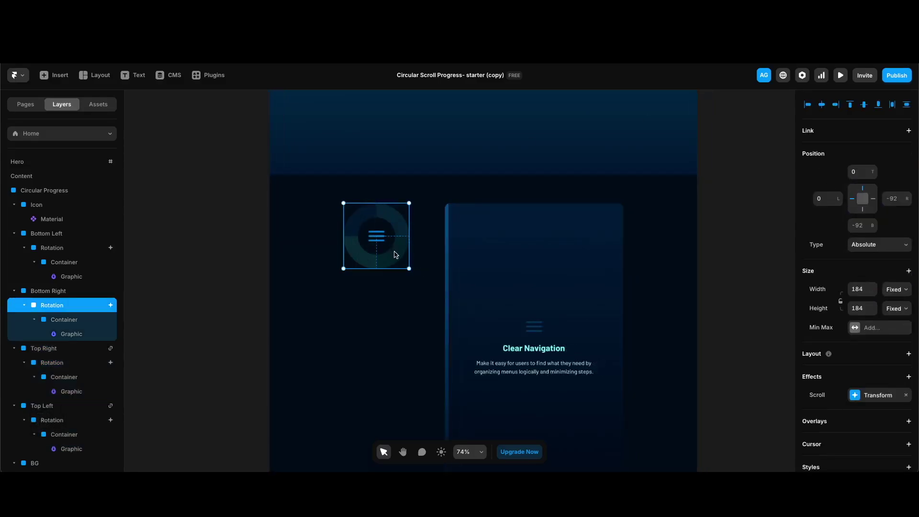
key("Escape")
left_click(908, 131)
left_click(879, 149)
left_click(862, 183)
left_click(867, 167)
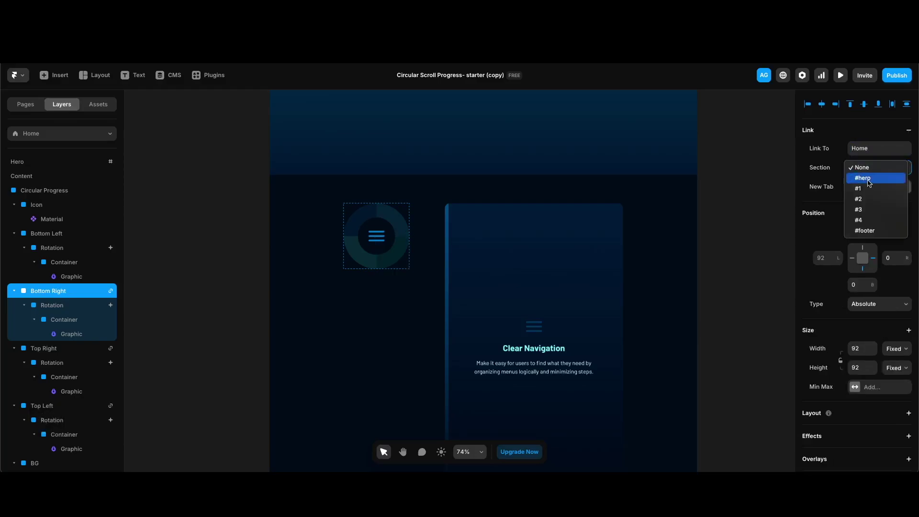
left_click(868, 210)
Link the Bottom Left frame to section #4 of the Home page.
left_click(360, 256)
key("Escape")
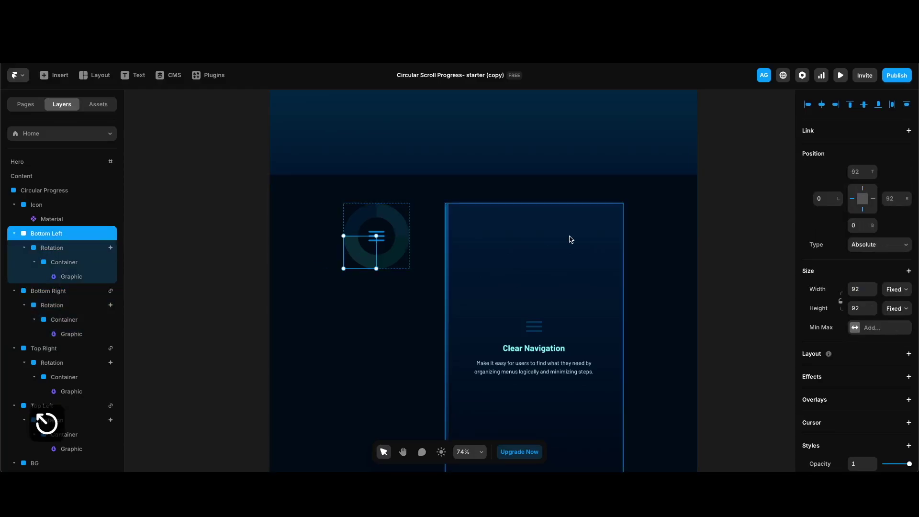
left_click(909, 130)
left_click(879, 148)
left_click(862, 182)
left_click(867, 168)
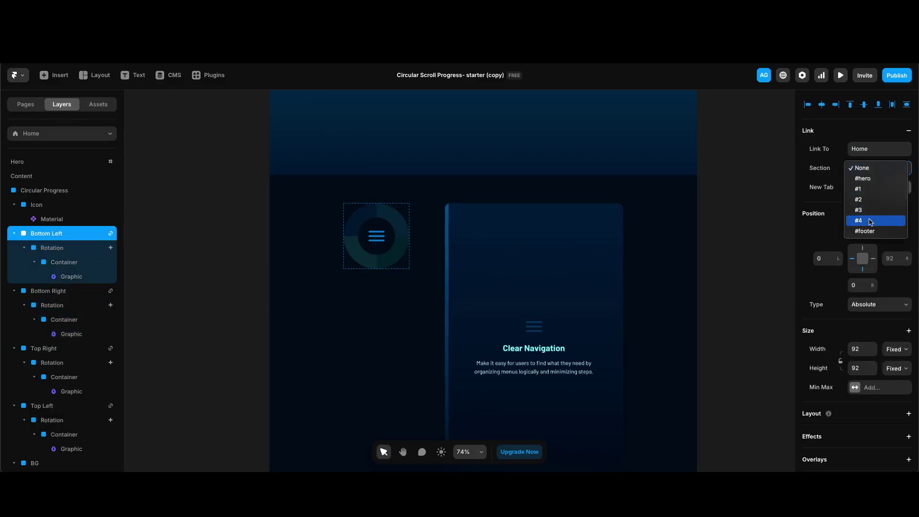
left_click(867, 220)
left_click(237, 297)
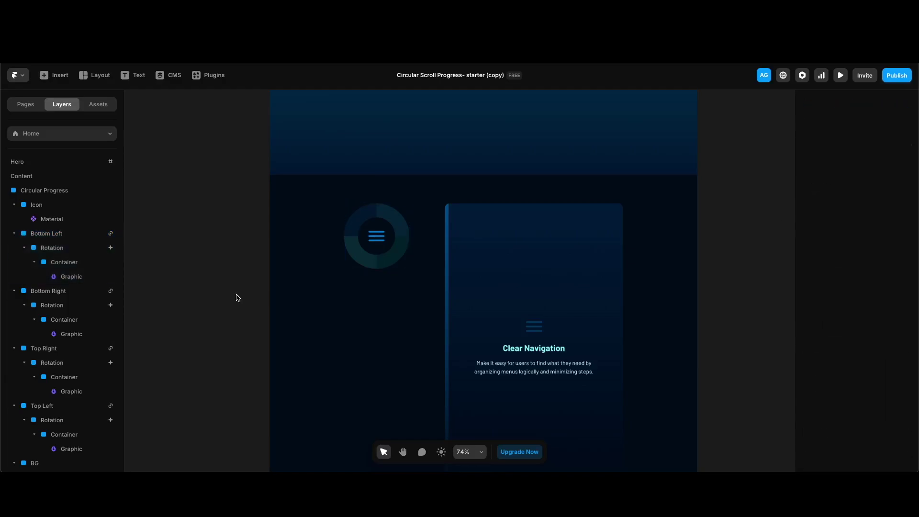
Turn the Icon frame at the centre of the progress ring into a component named Icon.
left_click(373, 238)
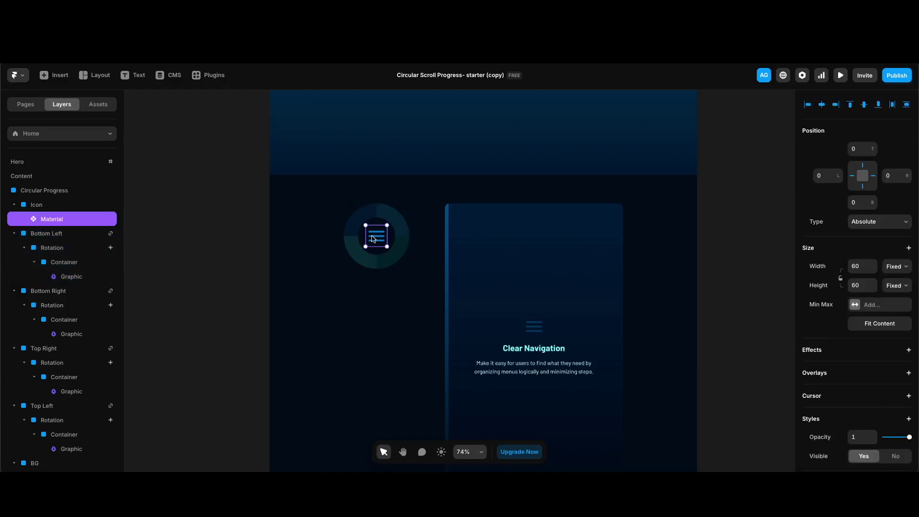
key("Escape")
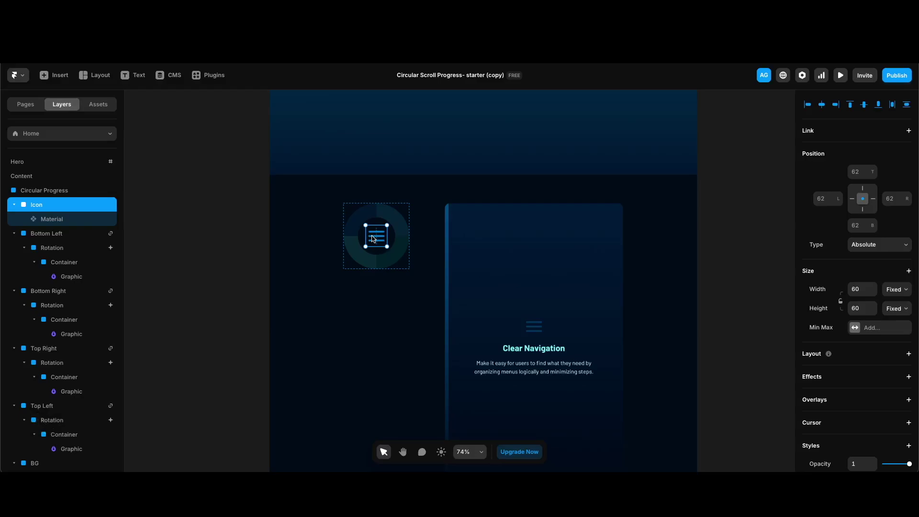
key("alt+super+k")
key("Return")
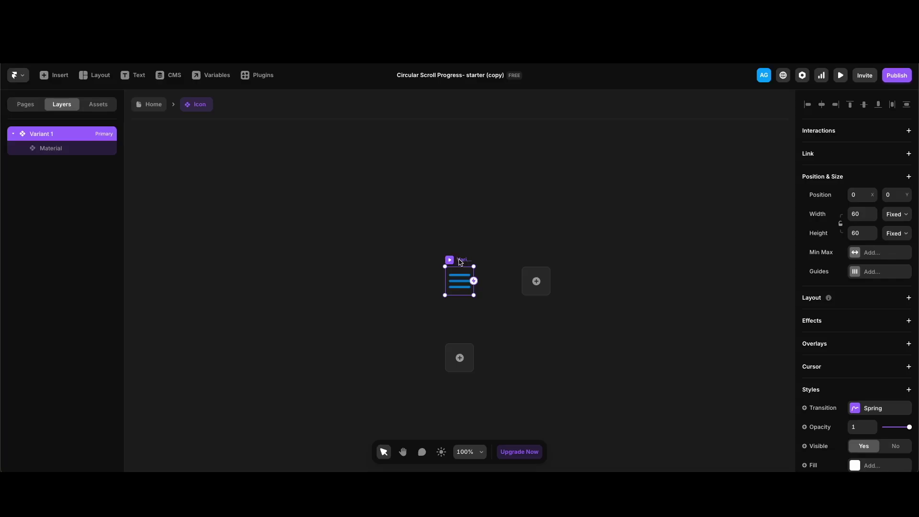
Duplicate Variant 1 as a second variant and set its Material icon to Palette using name search.
key("super+d")
scroll(871, 353, "down", 5)
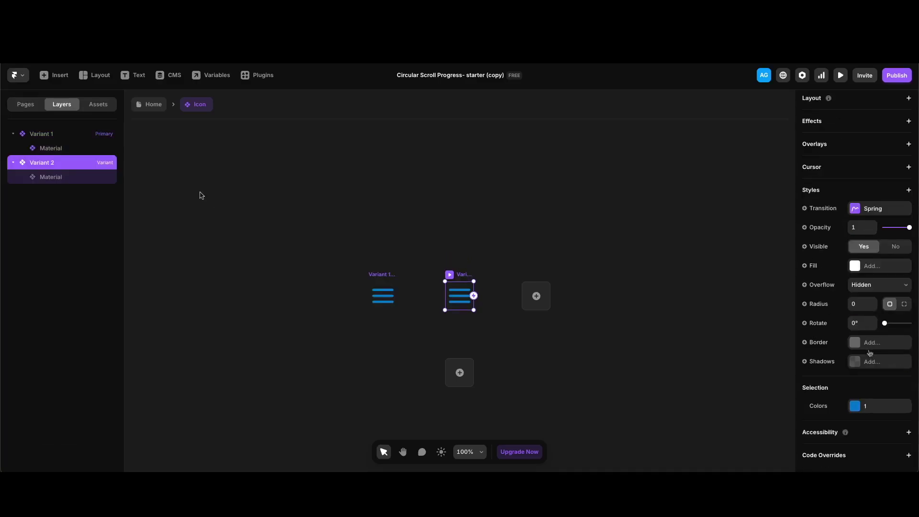
left_click(61, 182)
scroll(897, 329, "down", 5)
left_click(897, 327)
left_click(877, 372)
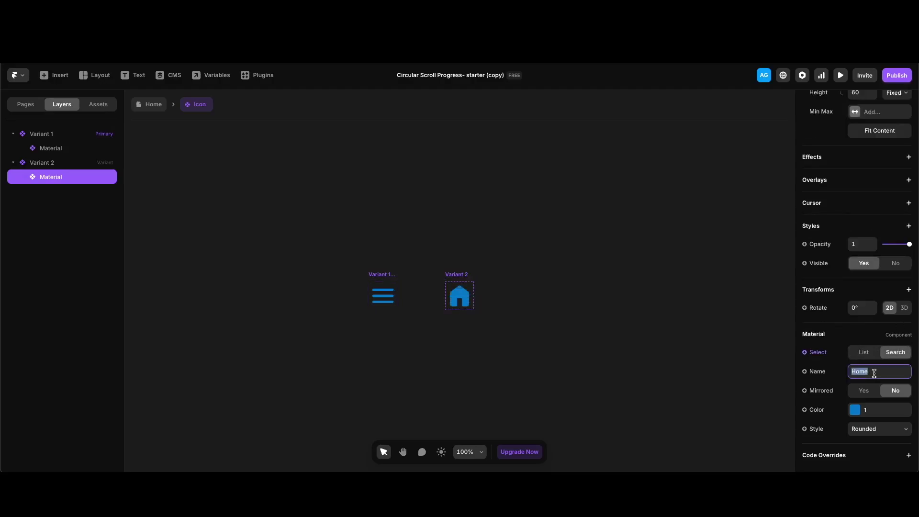
type("Palette")
Give the Palette icon in Variant 2 colour style 2 and the Outlined style.
left_click(882, 410)
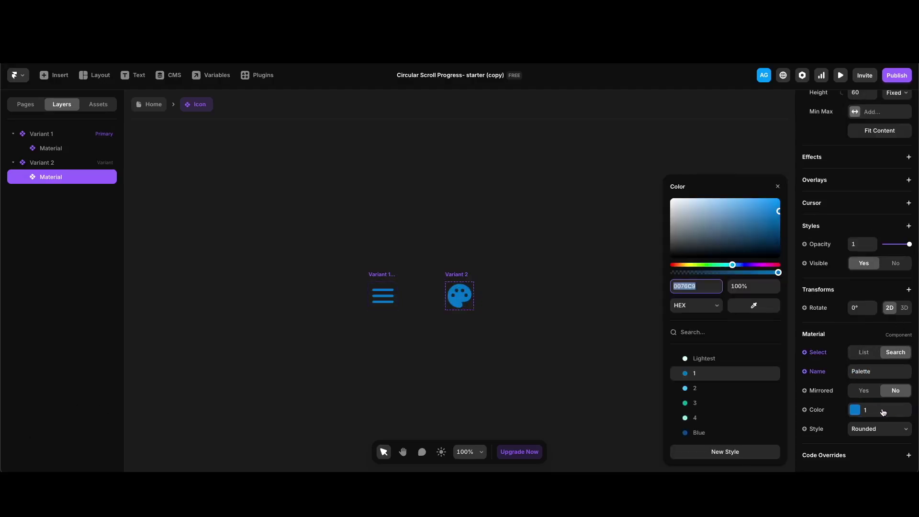
left_click(703, 392)
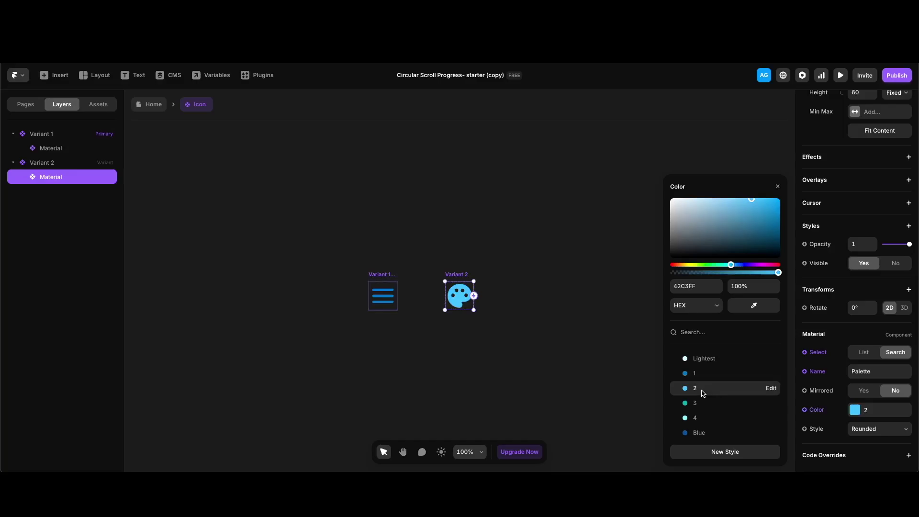
left_click(885, 429)
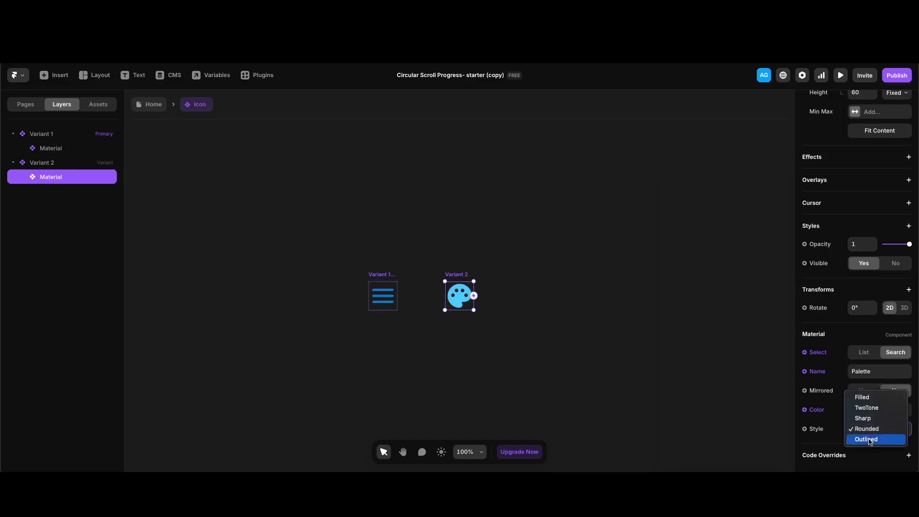
left_click(870, 440)
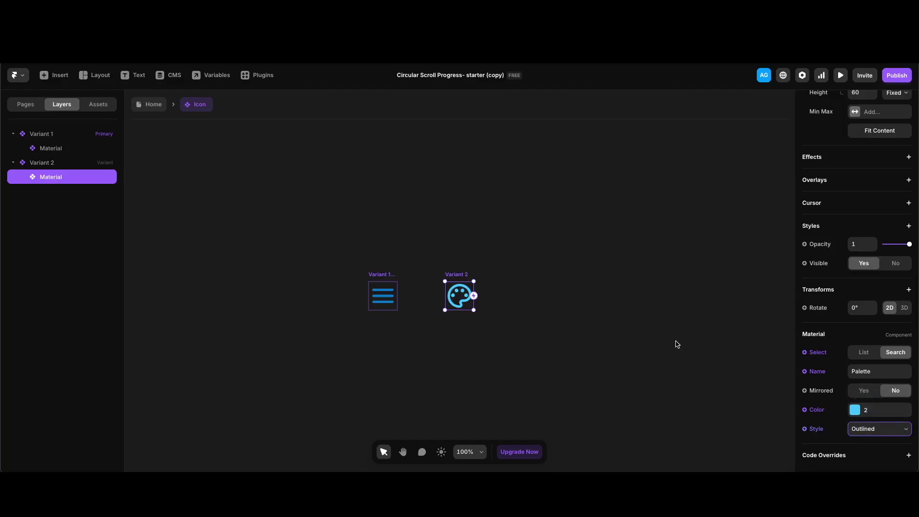
Duplicate Variant 2 as a third variant and change its Material icon to Sync.
left_click(461, 275)
key("super+d")
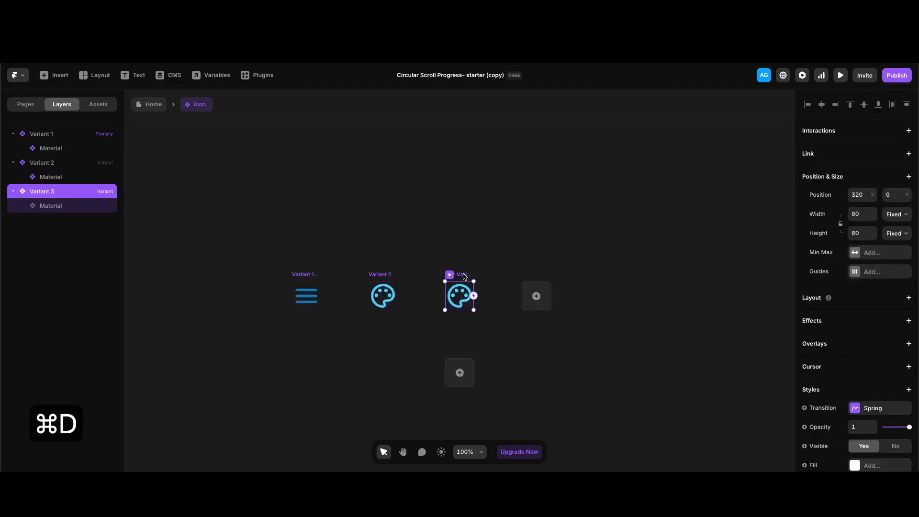
key("Return")
scroll(893, 355, "down", 5)
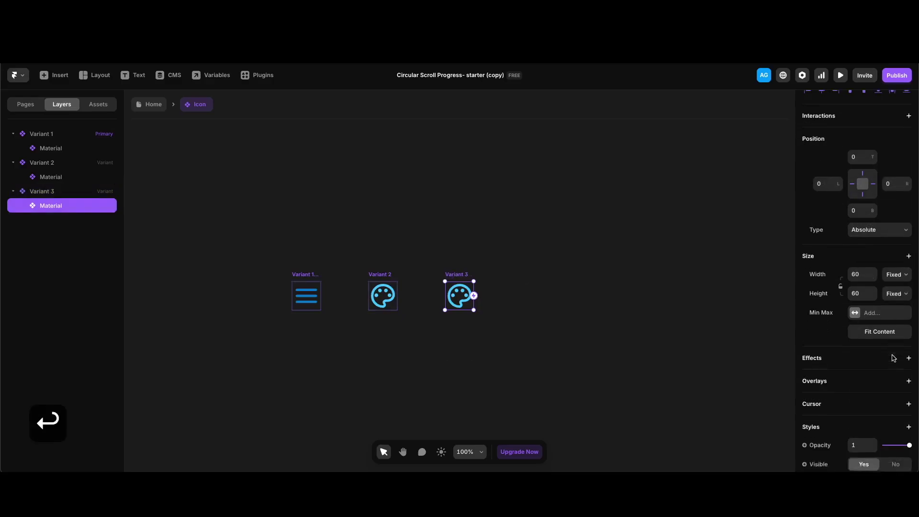
left_click(880, 371)
type("Sync")
Give the Sync icon in Variant 3 the Rounded style and colour style 3.
left_click(869, 429)
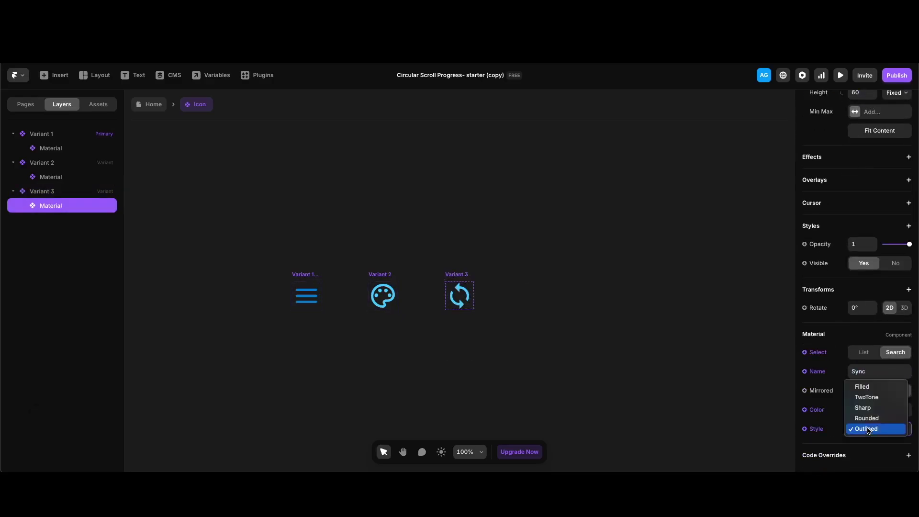
left_click(867, 418)
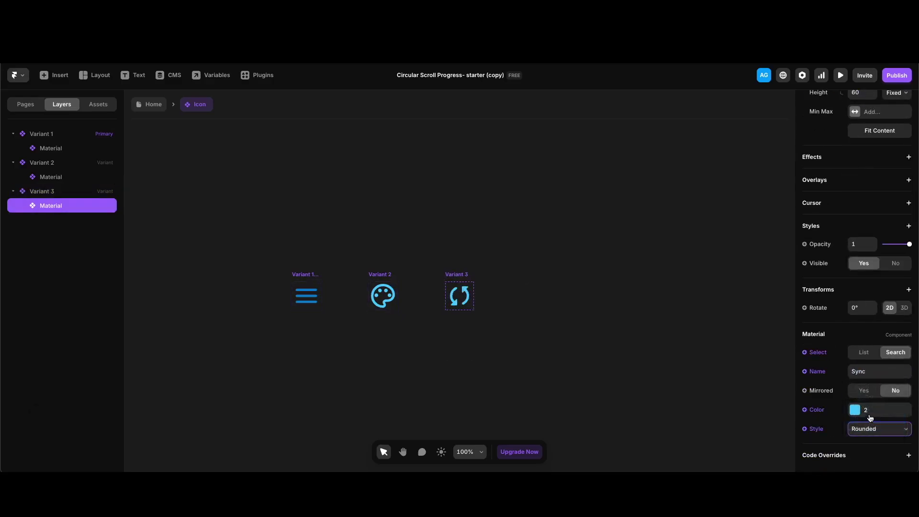
left_click(872, 413)
left_click(698, 403)
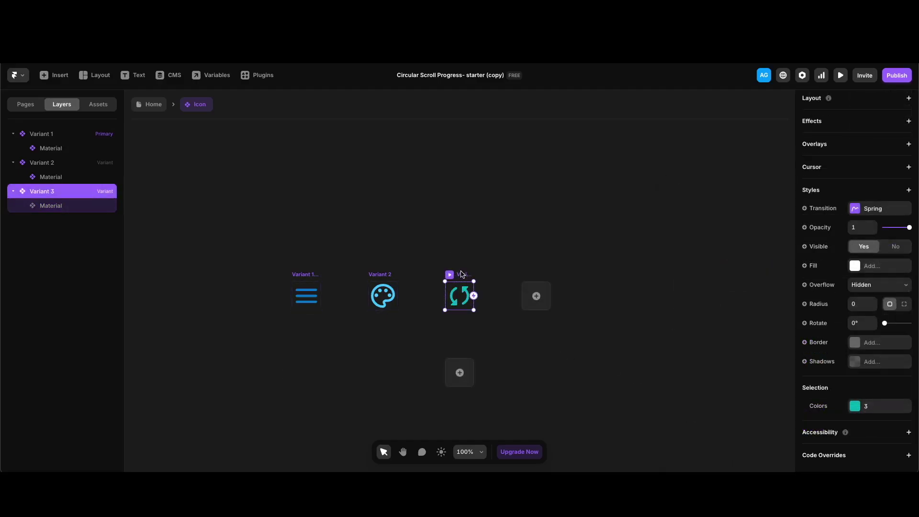
Duplicate Variant 3 as a fourth variant with the Accessibility icon in colour style 4.
key("super+d")
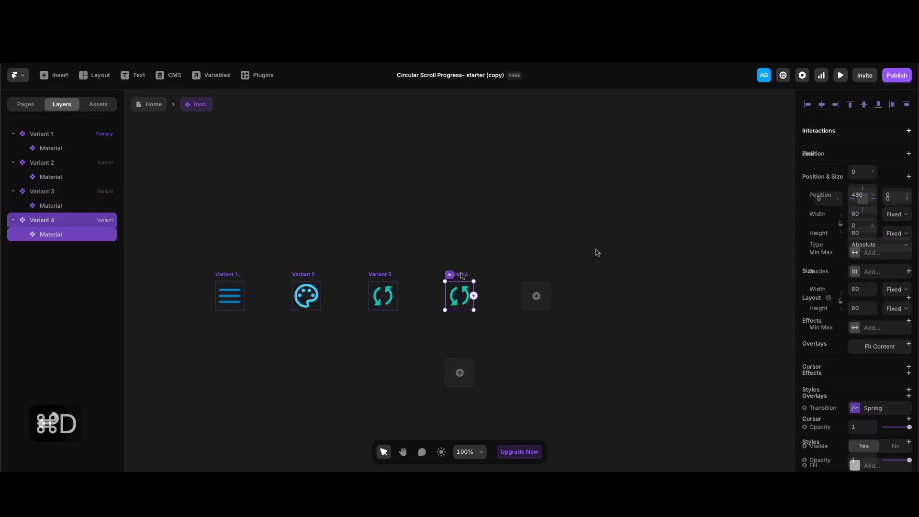
key("Return")
scroll(860, 349, "down", 5)
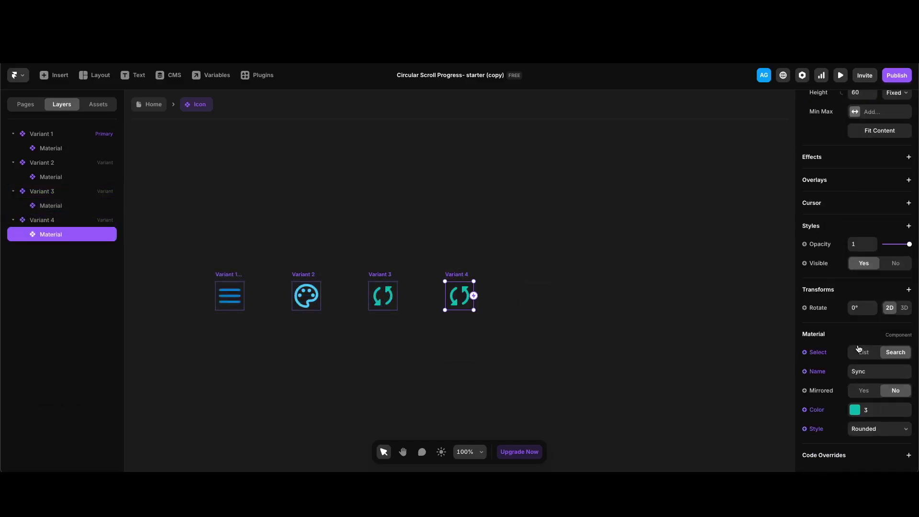
left_click(874, 372)
type("Accessibility")
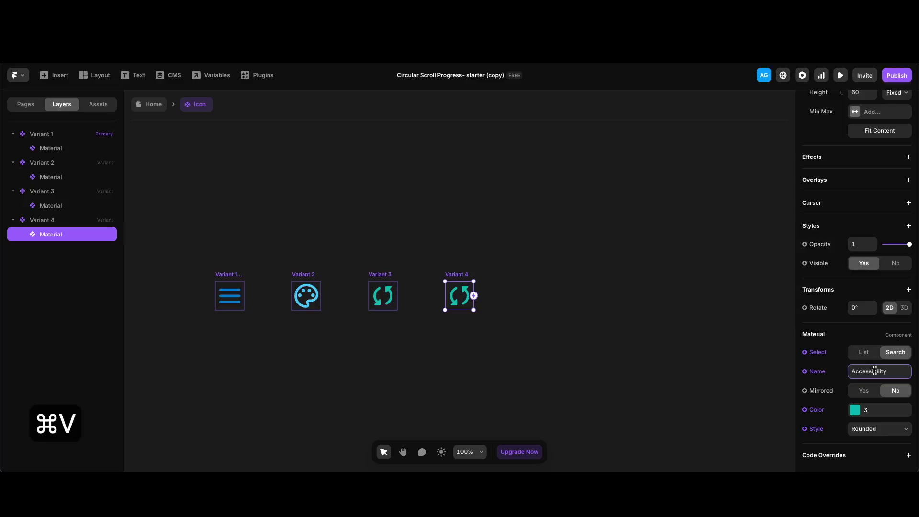
key("Return")
left_click(855, 410)
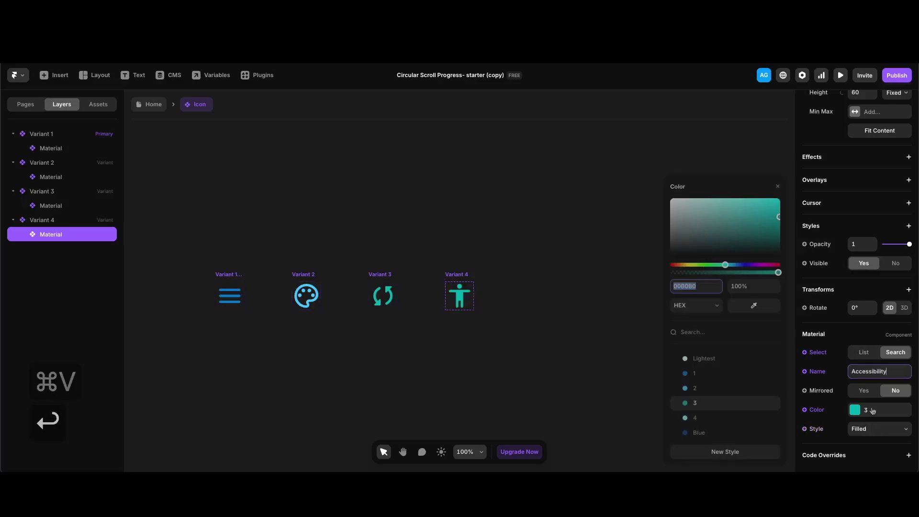
left_click(728, 417)
left_click(476, 230)
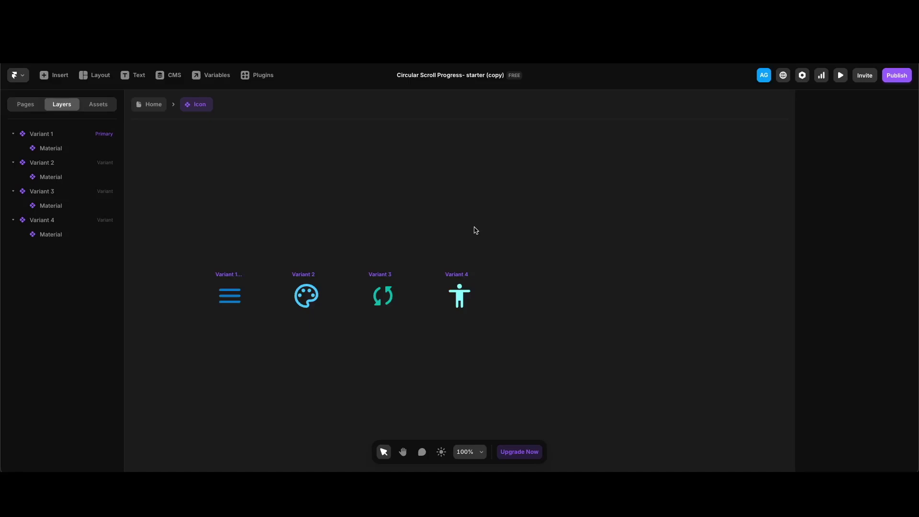
Return to the Home page and add a Scroll Variant effect to the Icon, triggered by Section in View at the viewport's centre.
key("Escape")
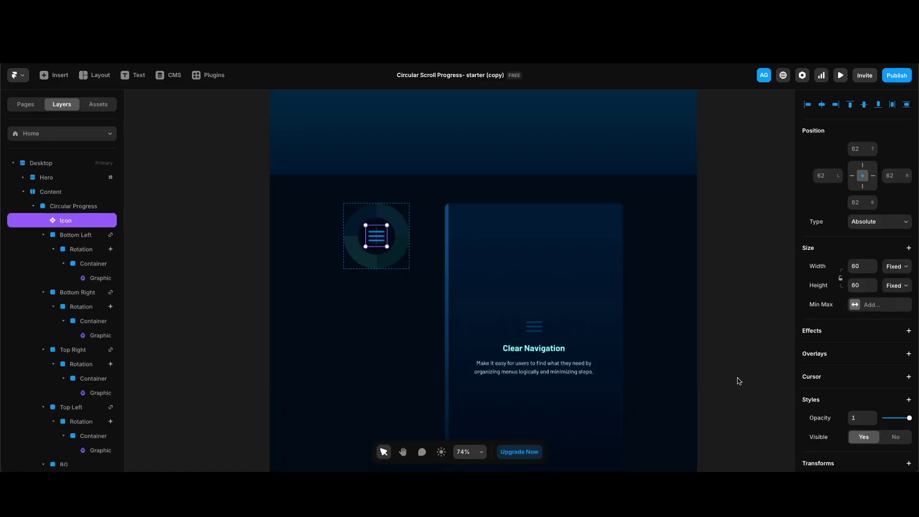
scroll(859, 375, "down", 2)
scroll(859, 375, "down", 1)
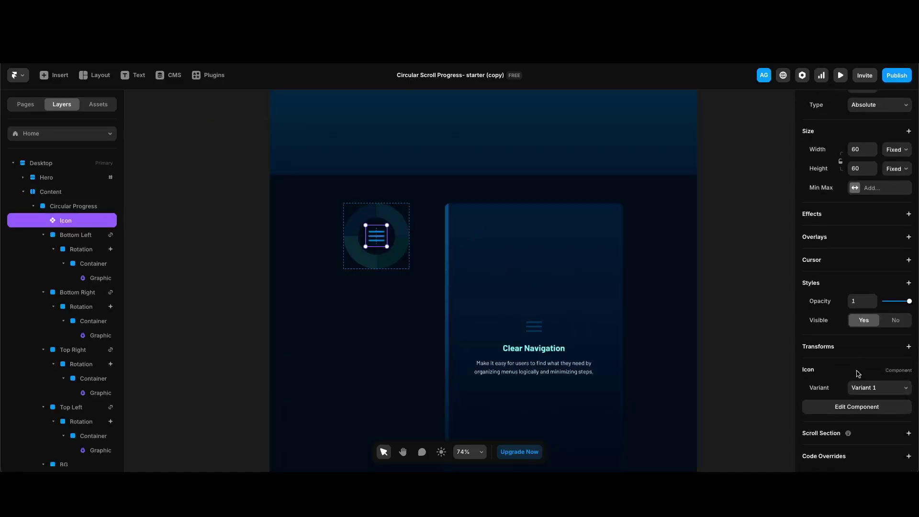
left_click(852, 214)
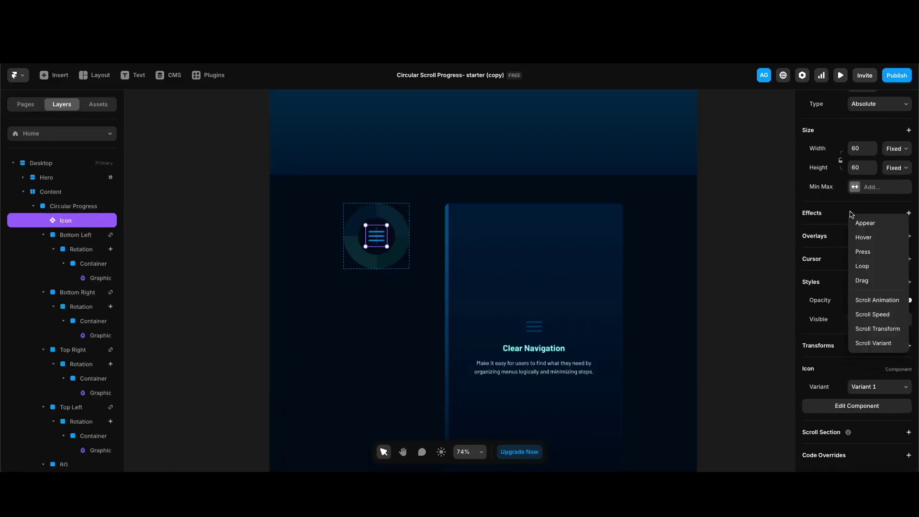
left_click(883, 341)
left_click(746, 257)
left_click(745, 267)
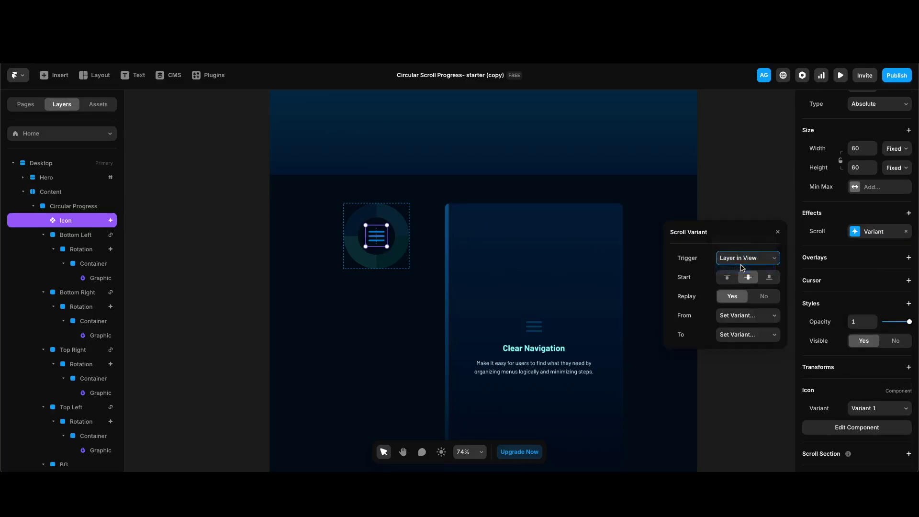
left_click(750, 278)
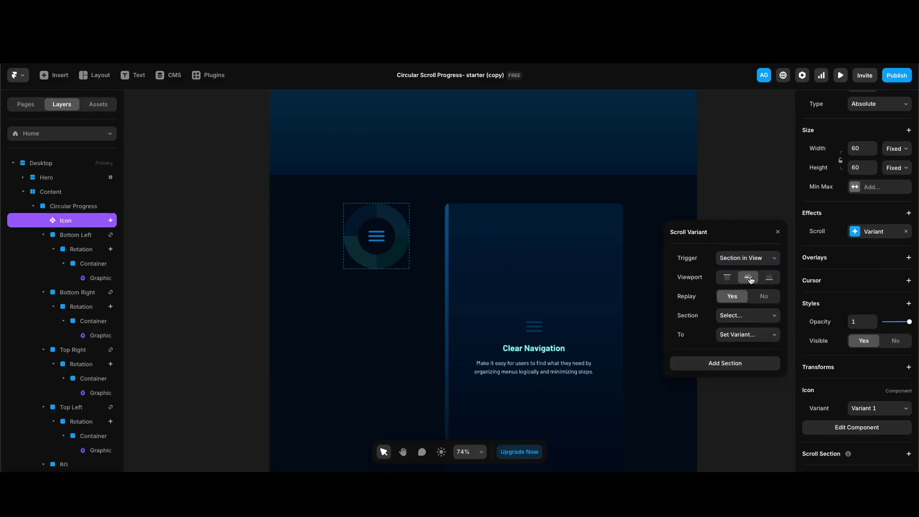
In the Scroll Variant effect, map section #1 to Variant 1 and section #2 to Variant 2.
left_click(751, 317)
left_click(752, 335)
left_click(743, 338)
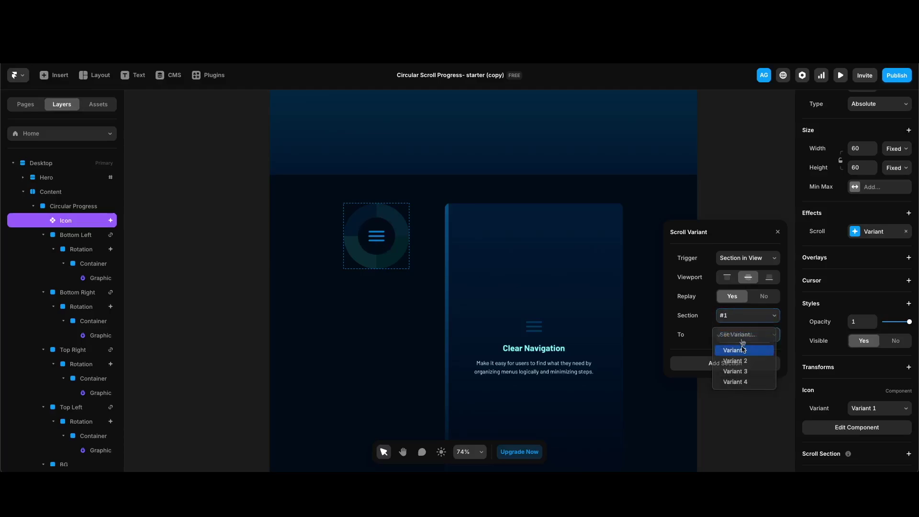
left_click(743, 350)
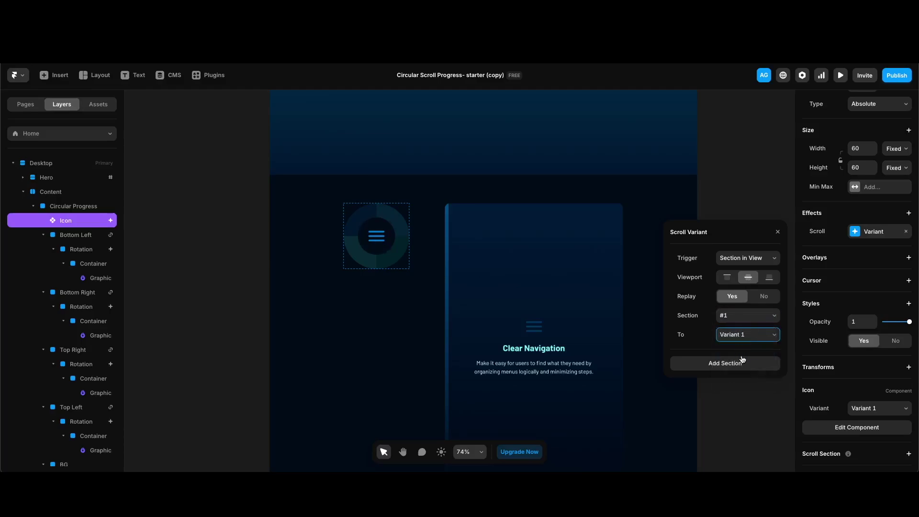
left_click(741, 358)
left_click(743, 364)
left_click(745, 394)
left_click(747, 386)
left_click(747, 408)
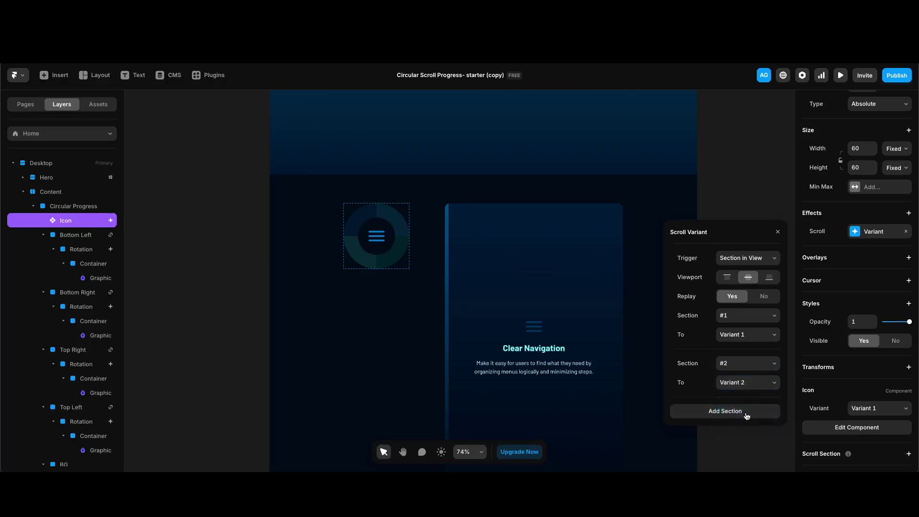
Add two more sections to the Scroll Variant effect, mapping #3 to Variant 3 and #4 to Variant 4.
left_click(747, 416)
left_click(747, 407)
left_click(745, 446)
left_click(743, 427)
left_click(745, 460)
left_click(747, 451)
left_click(749, 407)
left_click(751, 456)
left_click(753, 430)
left_click(749, 467)
left_click(195, 308)
Preview the page and scroll through the card sections to check how the ring's centre icon changes.
key("super+p")
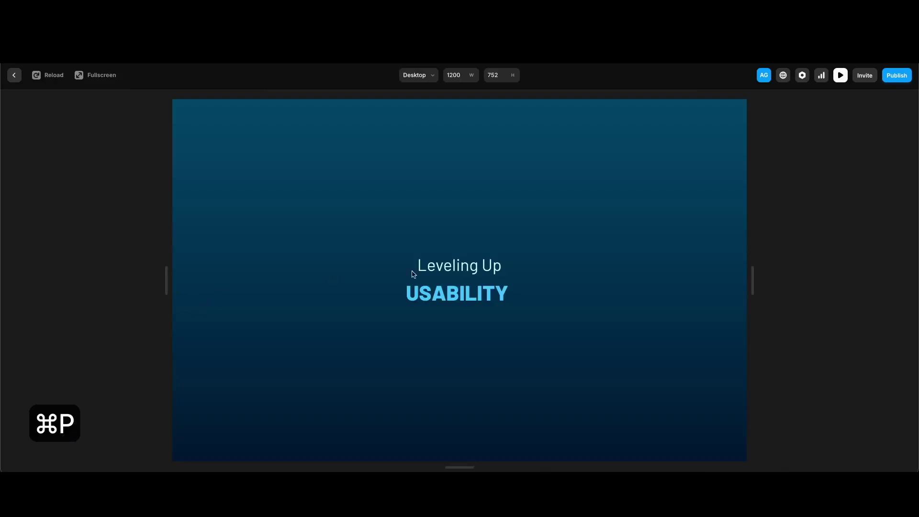
scroll(601, 310, "down", 8)
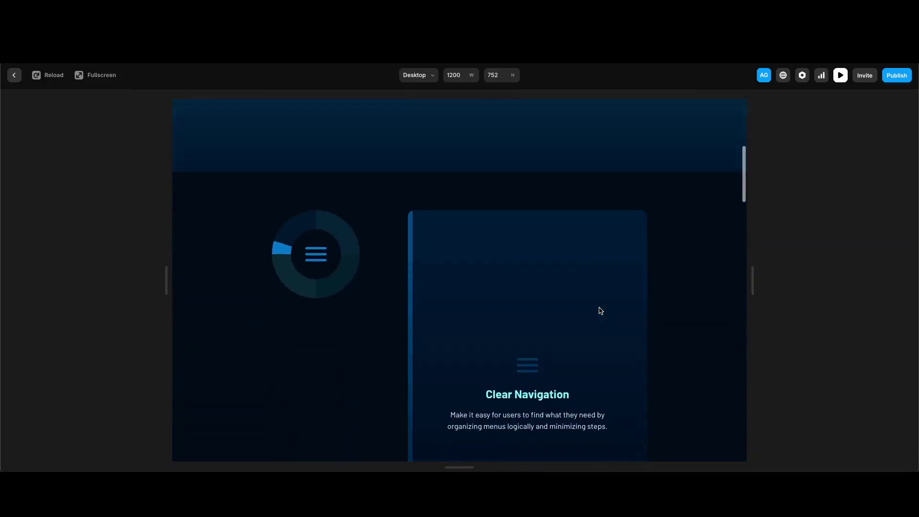
scroll(601, 311, "down", 8)
scroll(601, 311, "down", 5)
scroll(599, 310, "down", 5)
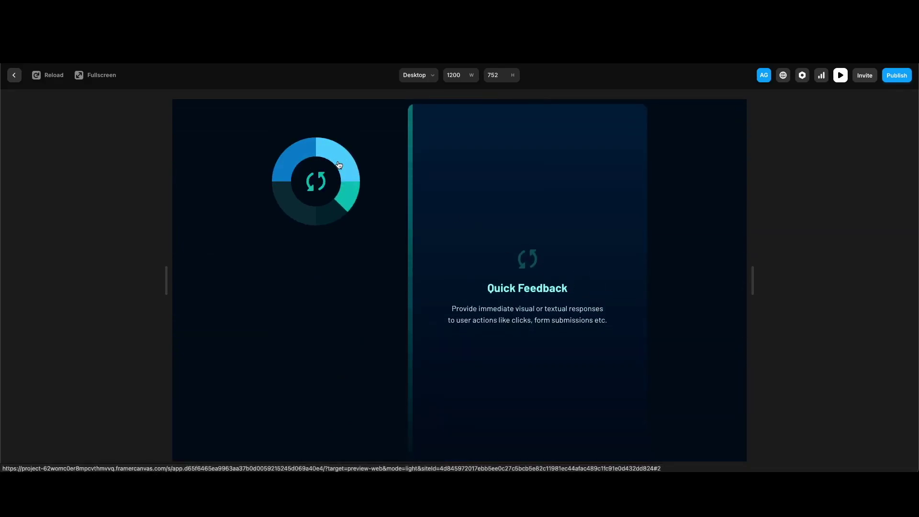
Test the ring's segment links in the preview by moving back and forth between the card sections.
scroll(339, 165, "up", 5)
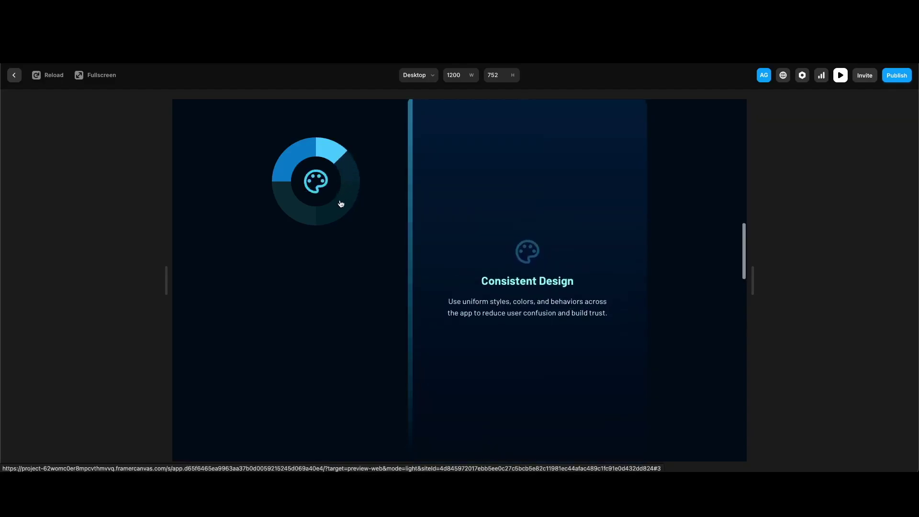
scroll(341, 204, "down", 5)
scroll(316, 182, "up", 10)
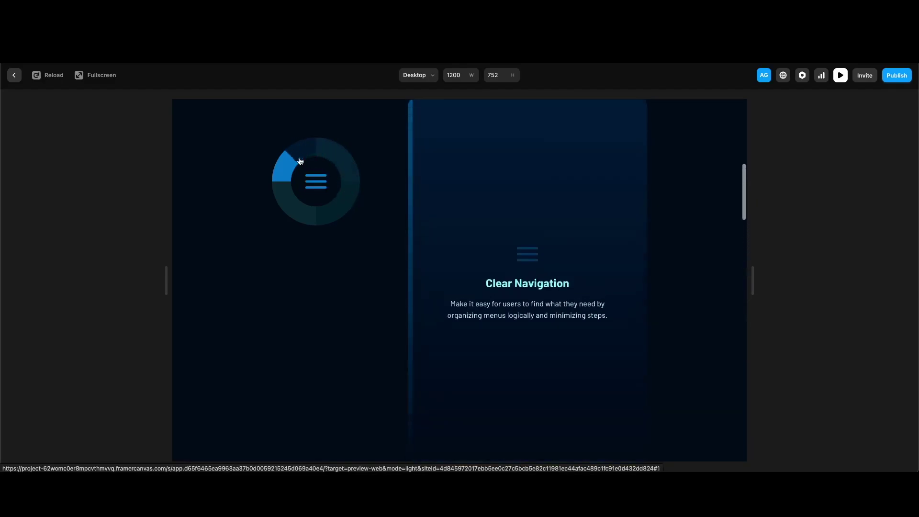
scroll(300, 209, "down", 8)
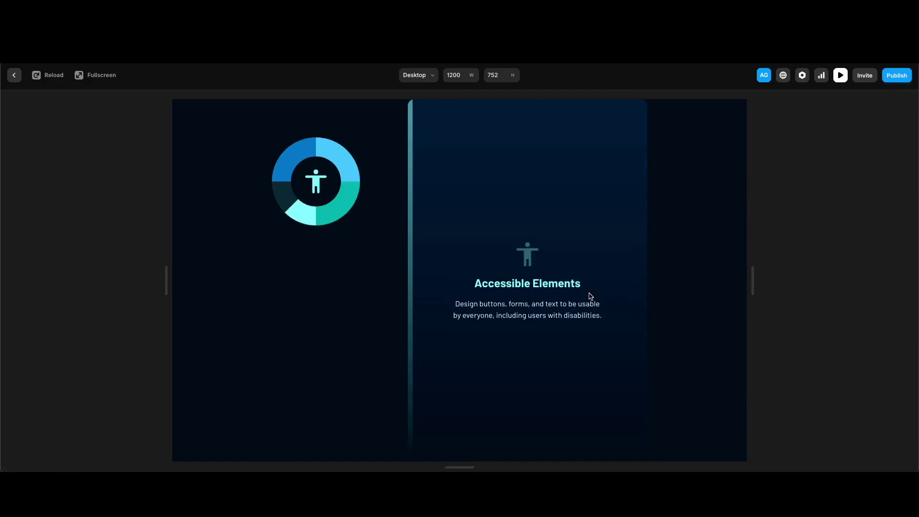
Check the ring's fill and centre icon across the full page preview, then return from the footer with its up-arrow link.
scroll(591, 296, "up", 8)
scroll(591, 296, "up", 4)
scroll(590, 297, "up", 8)
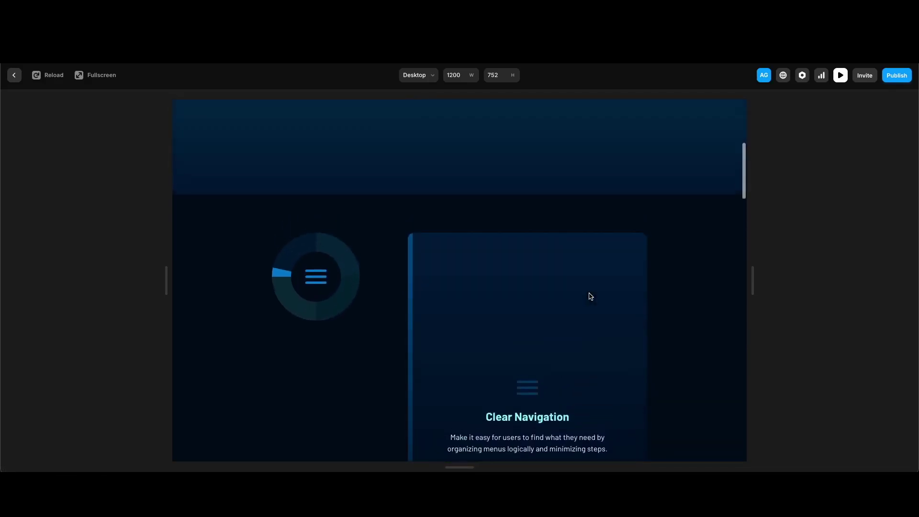
scroll(591, 296, "down", 7)
scroll(591, 296, "down", 12)
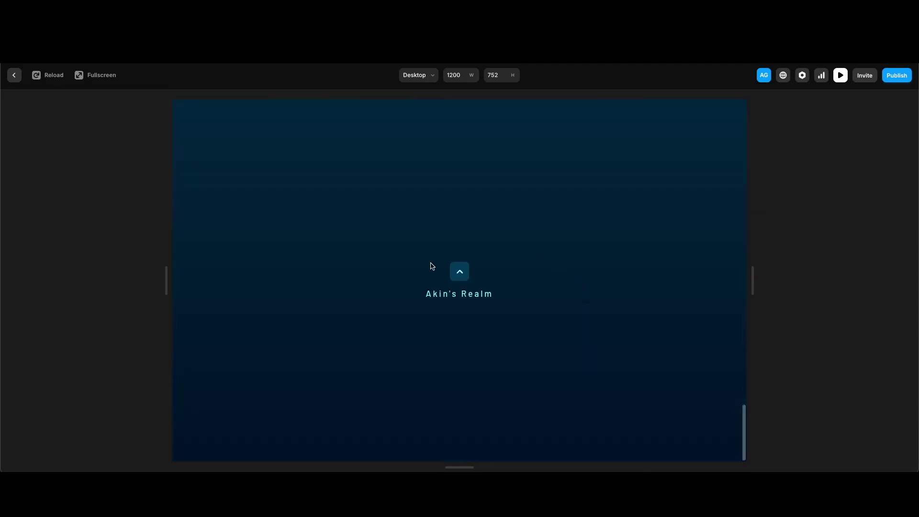
left_click(460, 272)
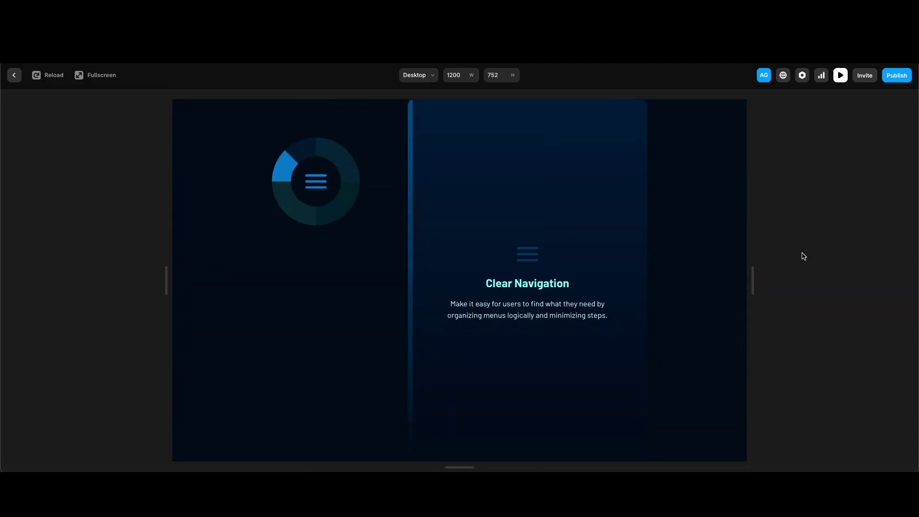